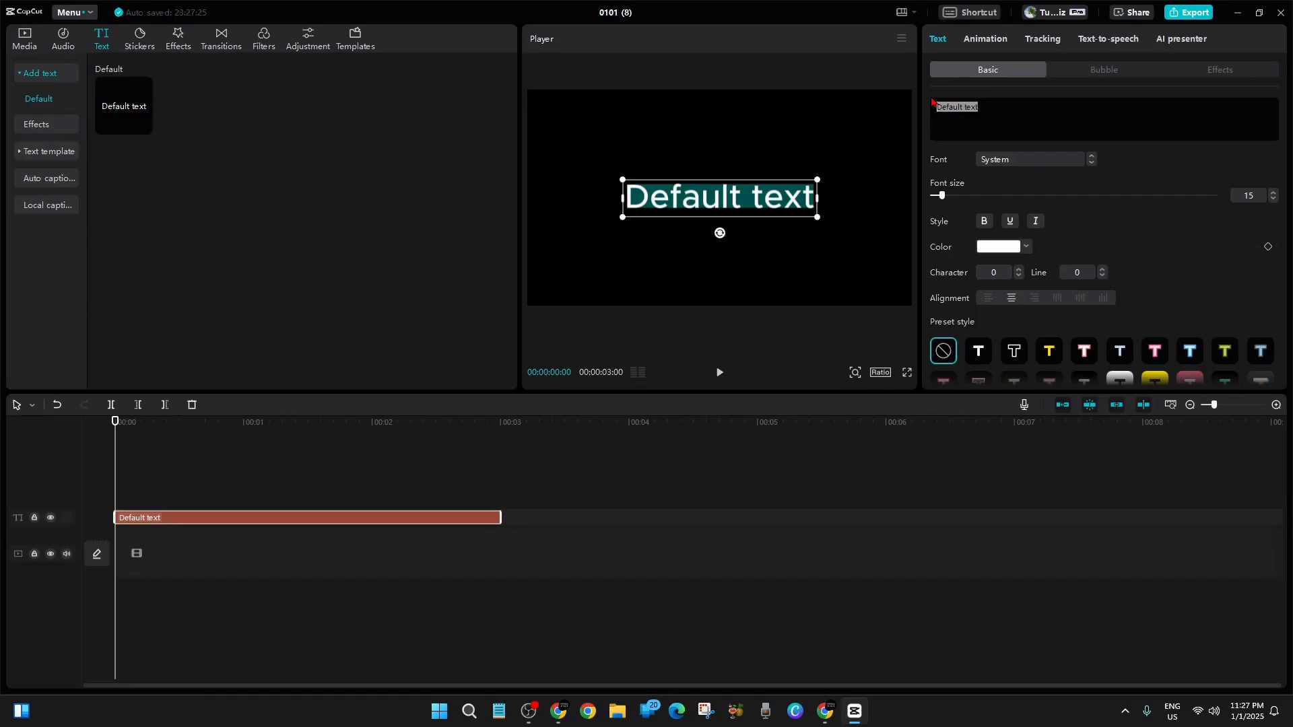
Step: Replace the default text with RIVER, formatted in the ZY Steady font at size 20
{"action": "type", "text": "RIVER"}
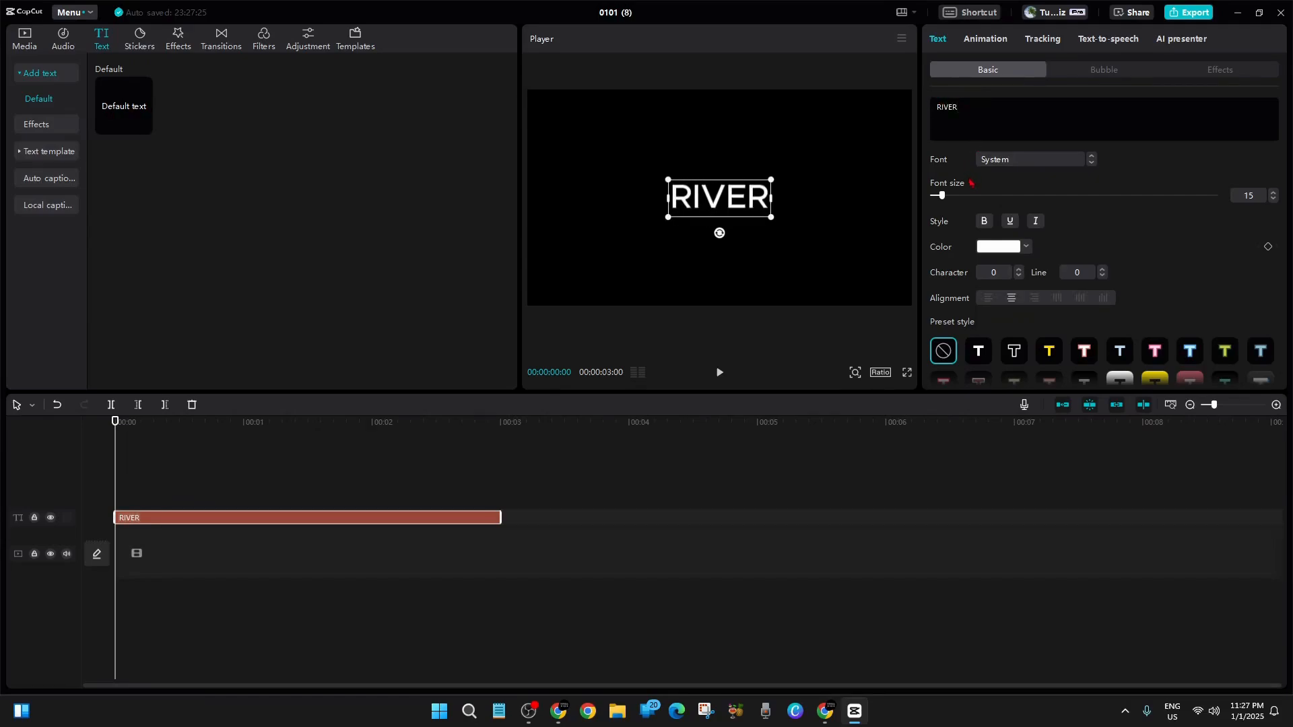
{"action": "left_click", "coordinate": [1273, 192]}
{"action": "left_click", "coordinate": [1273, 193]}
{"action": "left_click", "coordinate": [1273, 193]}
{"action": "left_click", "coordinate": [1273, 192]}
{"action": "left_click", "coordinate": [1273, 193]}
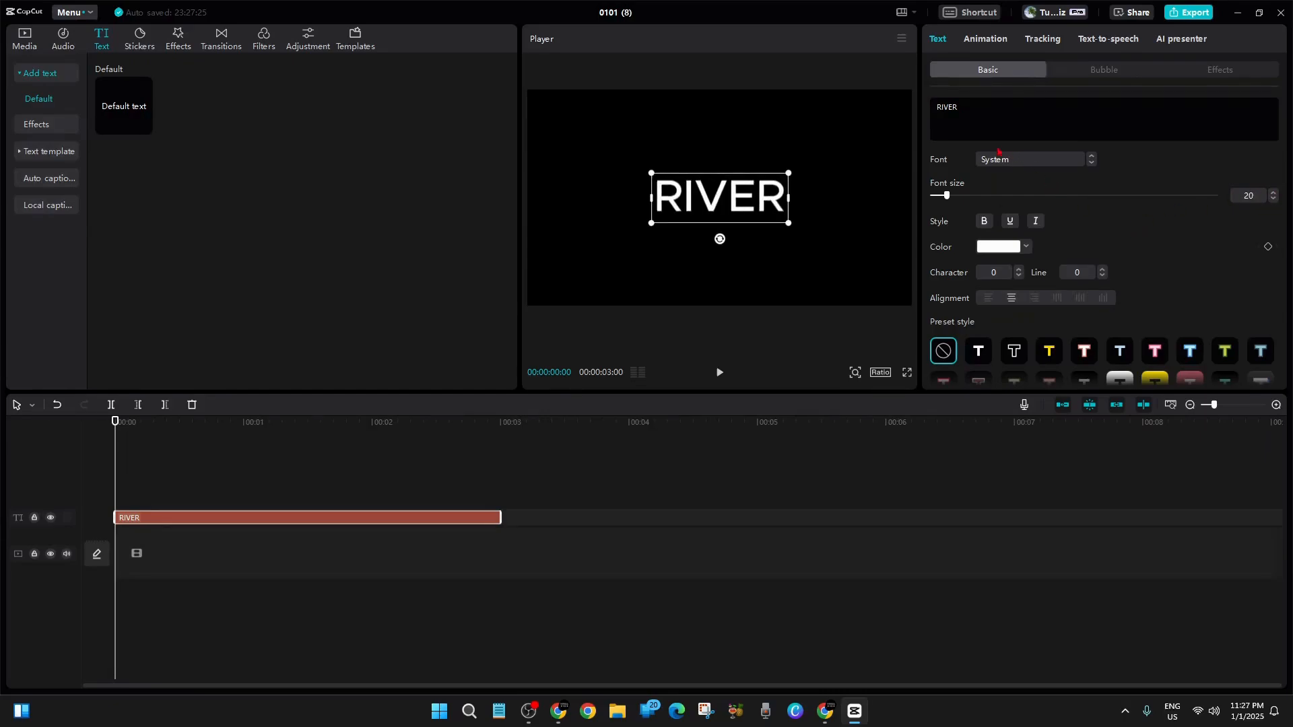
{"action": "left_click", "coordinate": [1054, 160]}
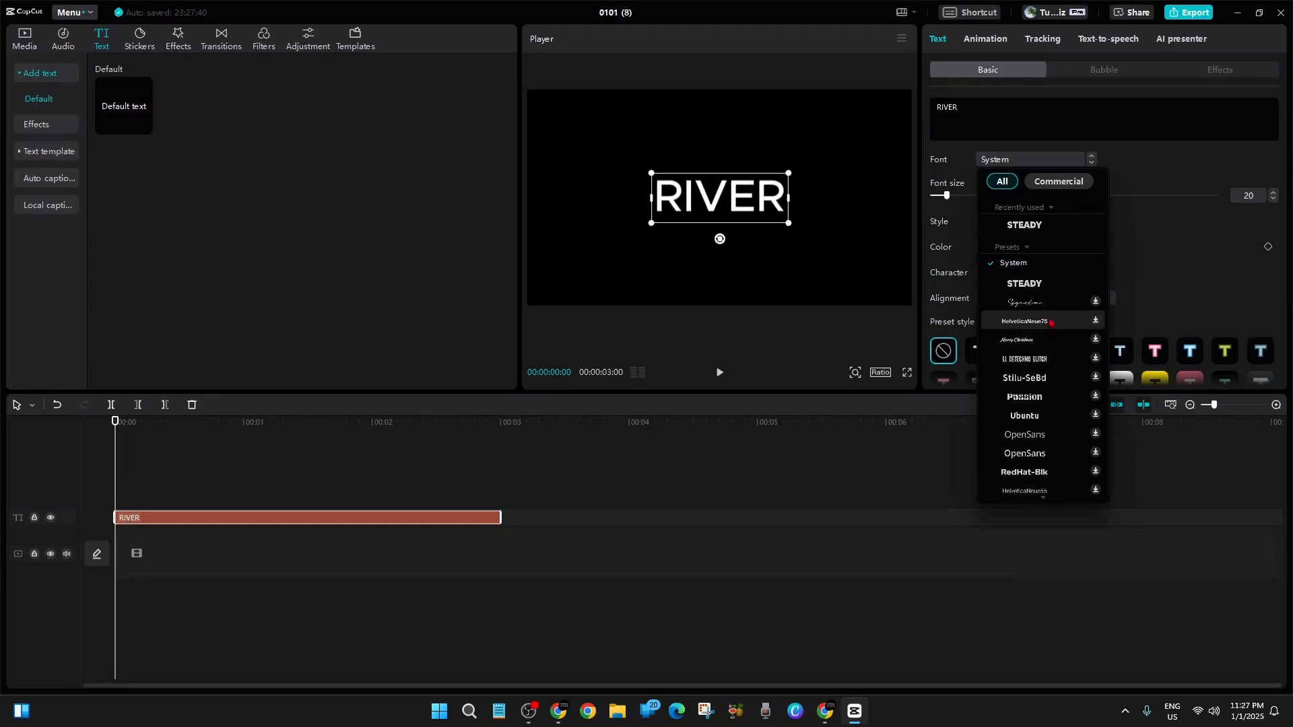
{"action": "left_click", "coordinate": [1029, 286]}
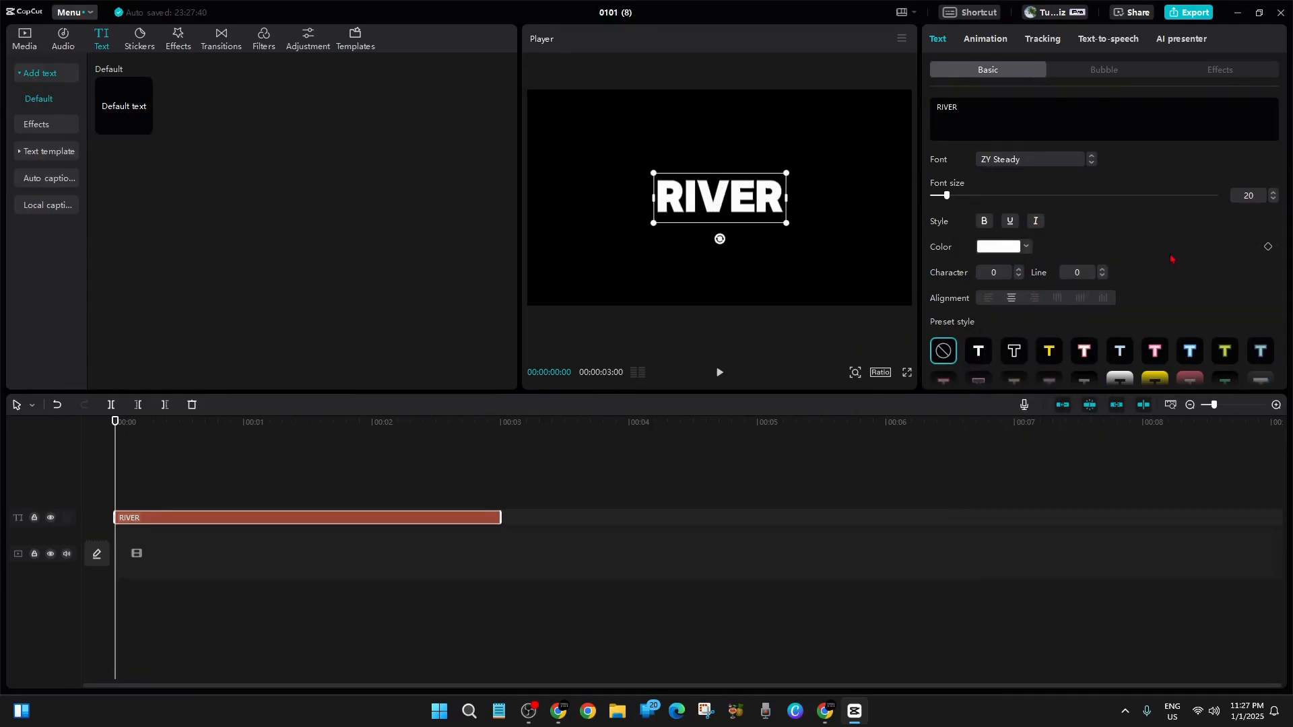
Step: Add a scale keyframe at the start of the RIVER text clip
{"action": "scroll", "coordinate": [1145, 229], "scroll_direction": "down", "scroll_amount": 1}
{"action": "scroll", "coordinate": [1184, 270], "scroll_direction": "down", "scroll_amount": 5}
{"action": "scroll", "coordinate": [1150, 270], "scroll_direction": "up", "scroll_amount": 3}
{"action": "scroll", "coordinate": [1151, 270], "scroll_direction": "up", "scroll_amount": 4}
{"action": "scroll", "coordinate": [1104, 229], "scroll_direction": "down", "scroll_amount": 6}
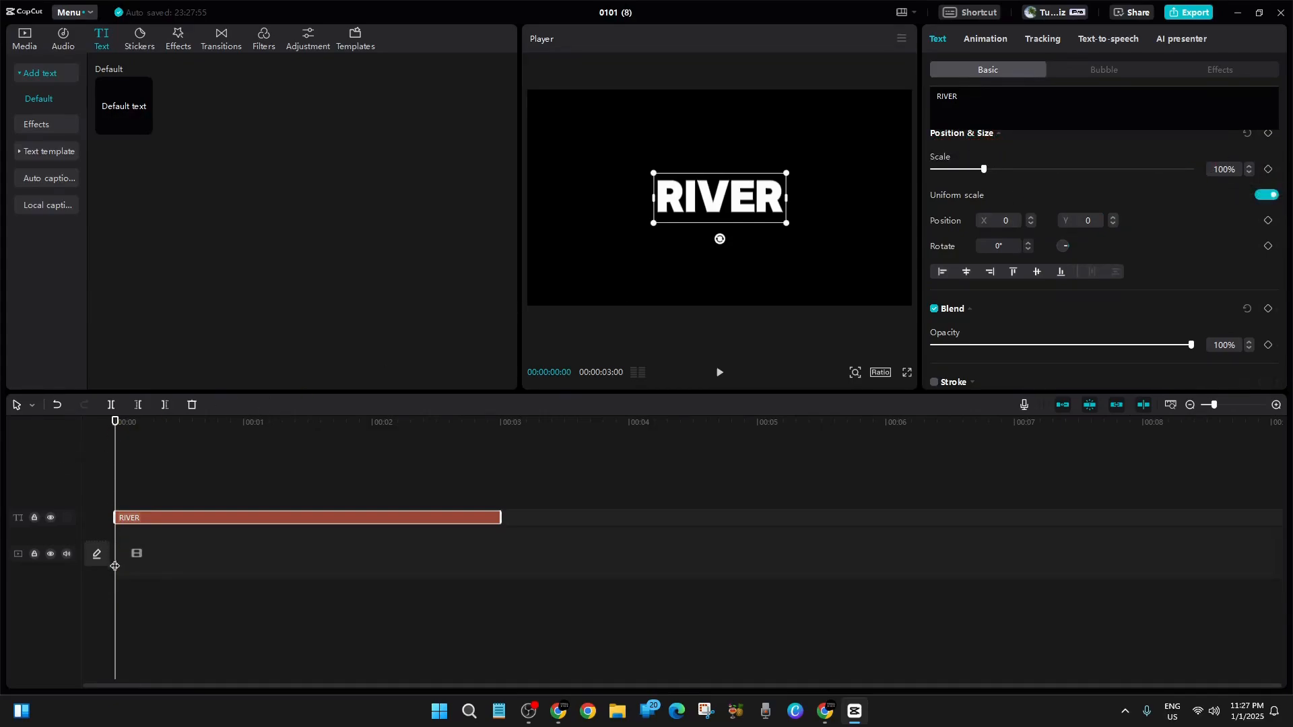
{"action": "left_click", "coordinate": [1267, 170]}
Step: Add a second scale keyframe on the RIVER text at 2 seconds and set its scale to 500%
{"action": "left_click_drag", "start_coordinate": [117, 422], "coordinate": [373, 456]}
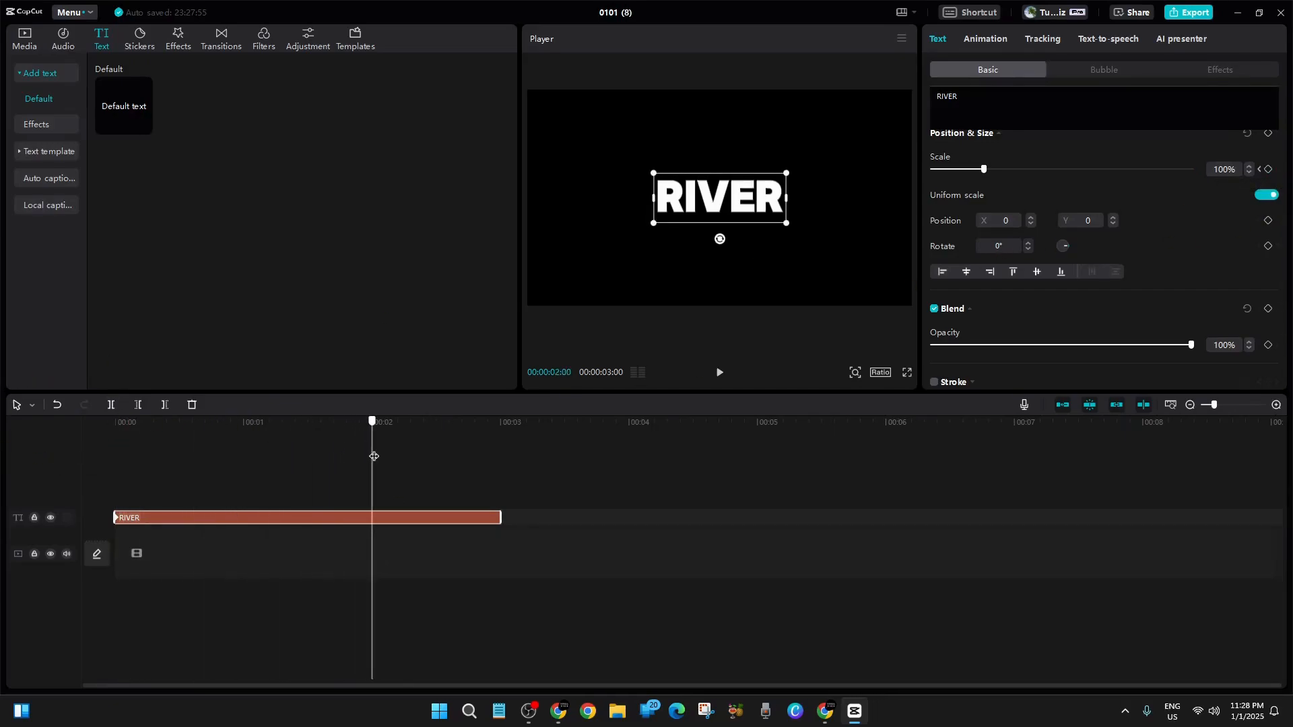
{"action": "left_click", "coordinate": [1268, 169]}
{"action": "left_click_drag", "start_coordinate": [985, 171], "coordinate": [1213, 185]}
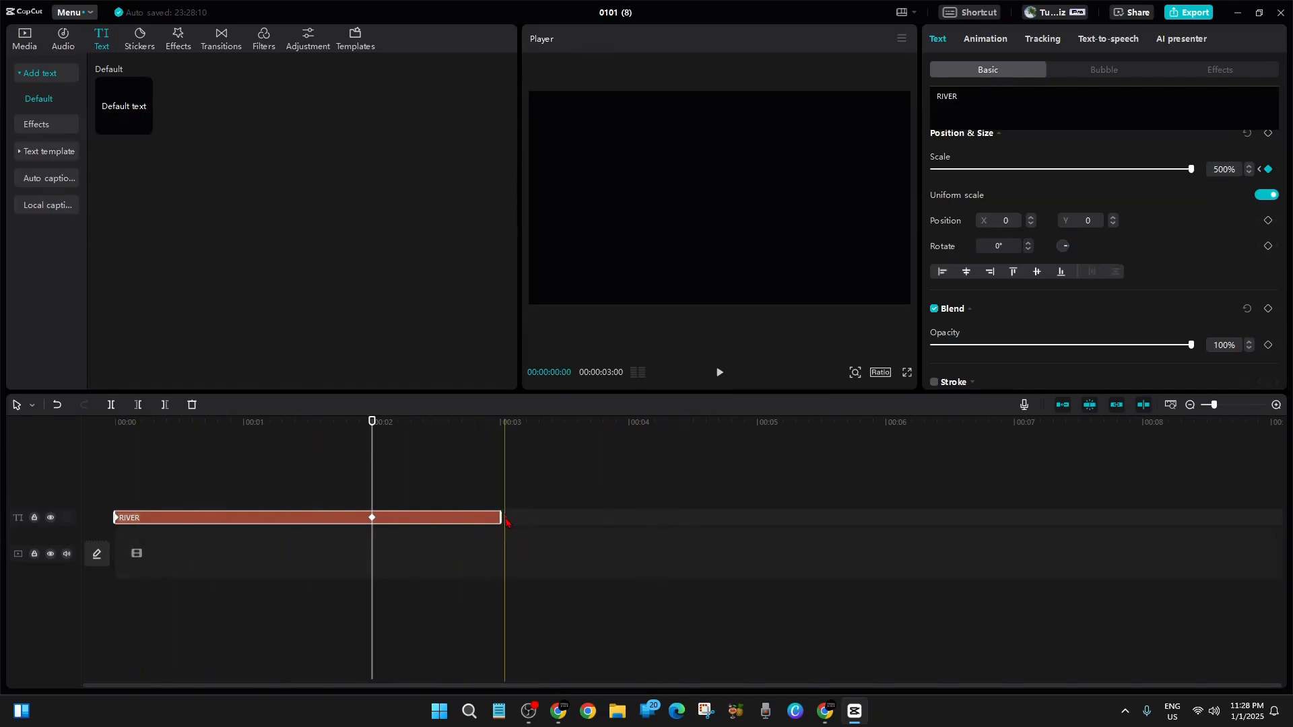
Step: Trim the end of the RIVER text clip to 2 seconds and play back the zoom animation
{"action": "left_click_drag", "start_coordinate": [499, 517], "coordinate": [371, 554]}
{"action": "key", "text": "space"}
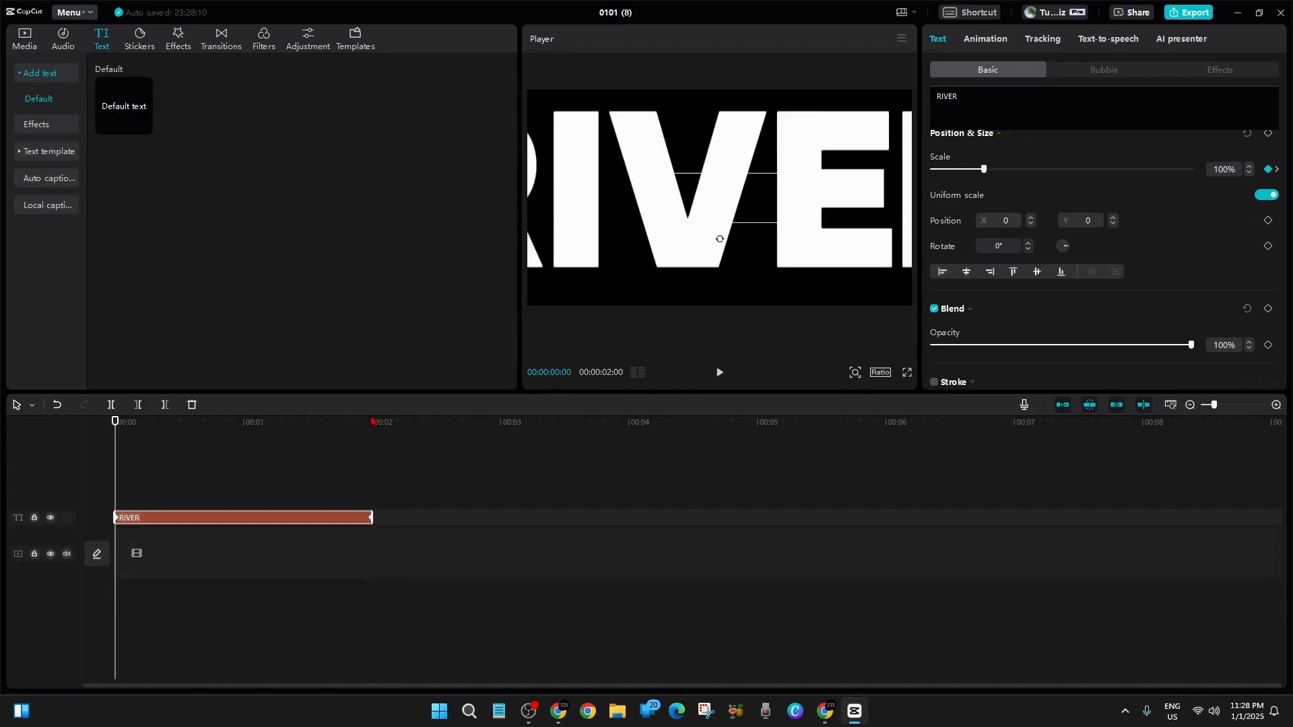
{"action": "left_click", "coordinate": [720, 373]}
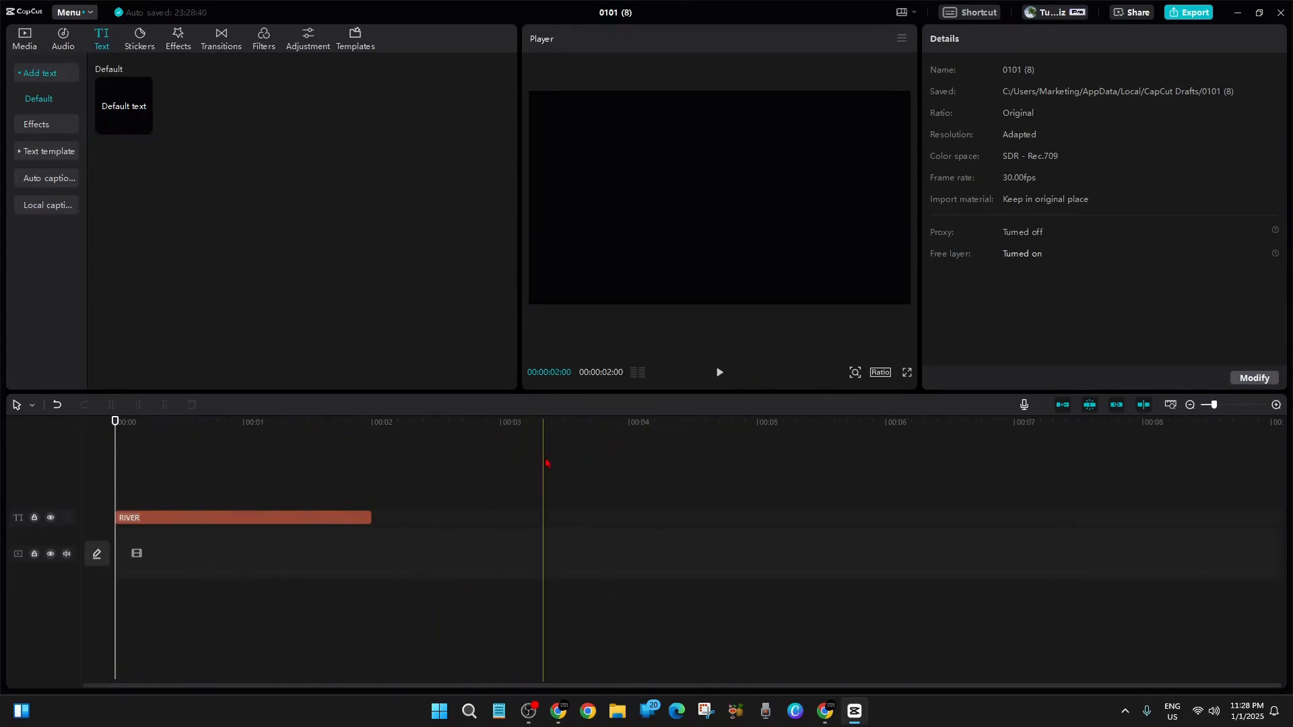
Step: Export the text animation as a video at 4K resolution
{"action": "left_click", "coordinate": [1192, 11]}
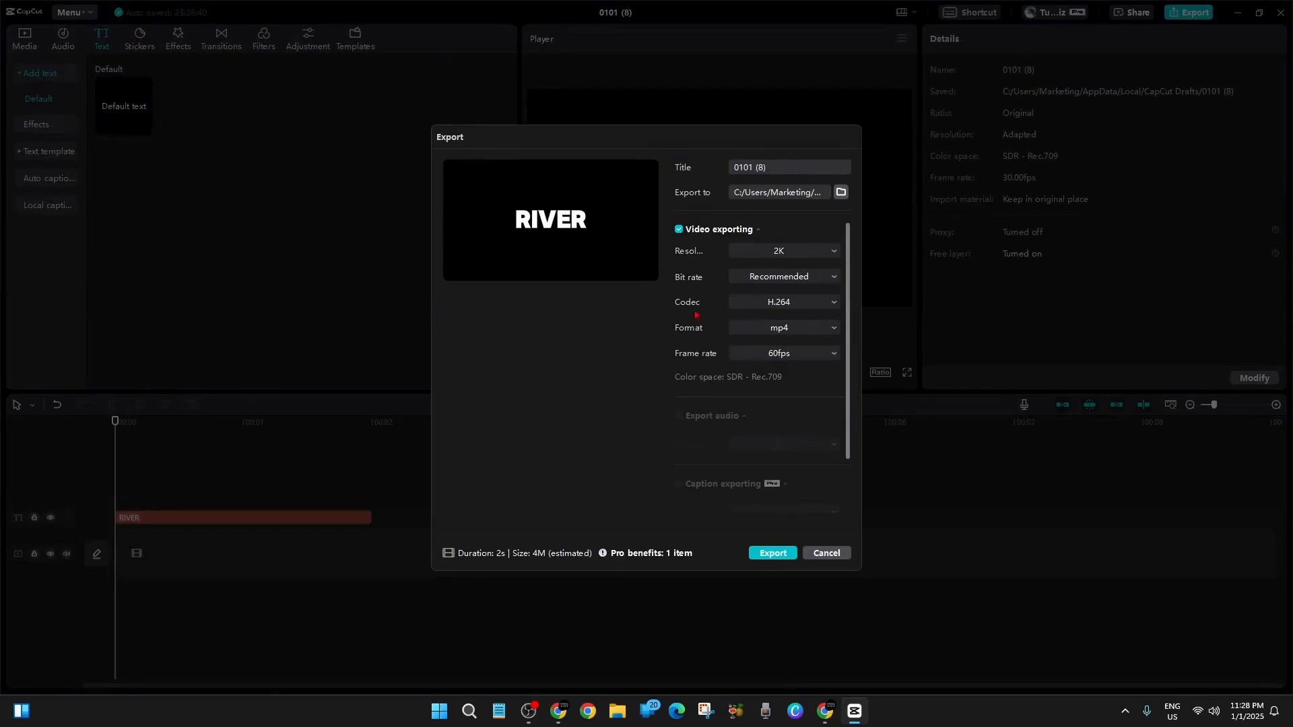
{"action": "left_click", "coordinate": [833, 254]}
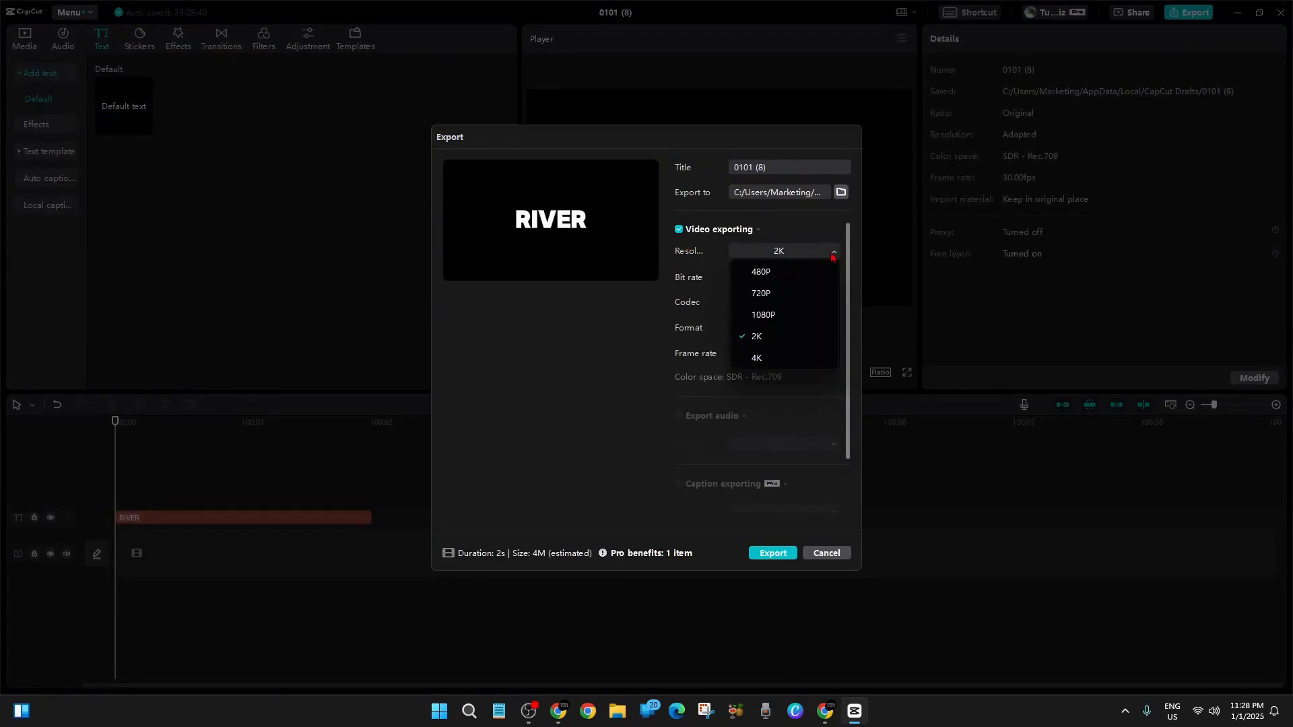
{"action": "left_click", "coordinate": [783, 360]}
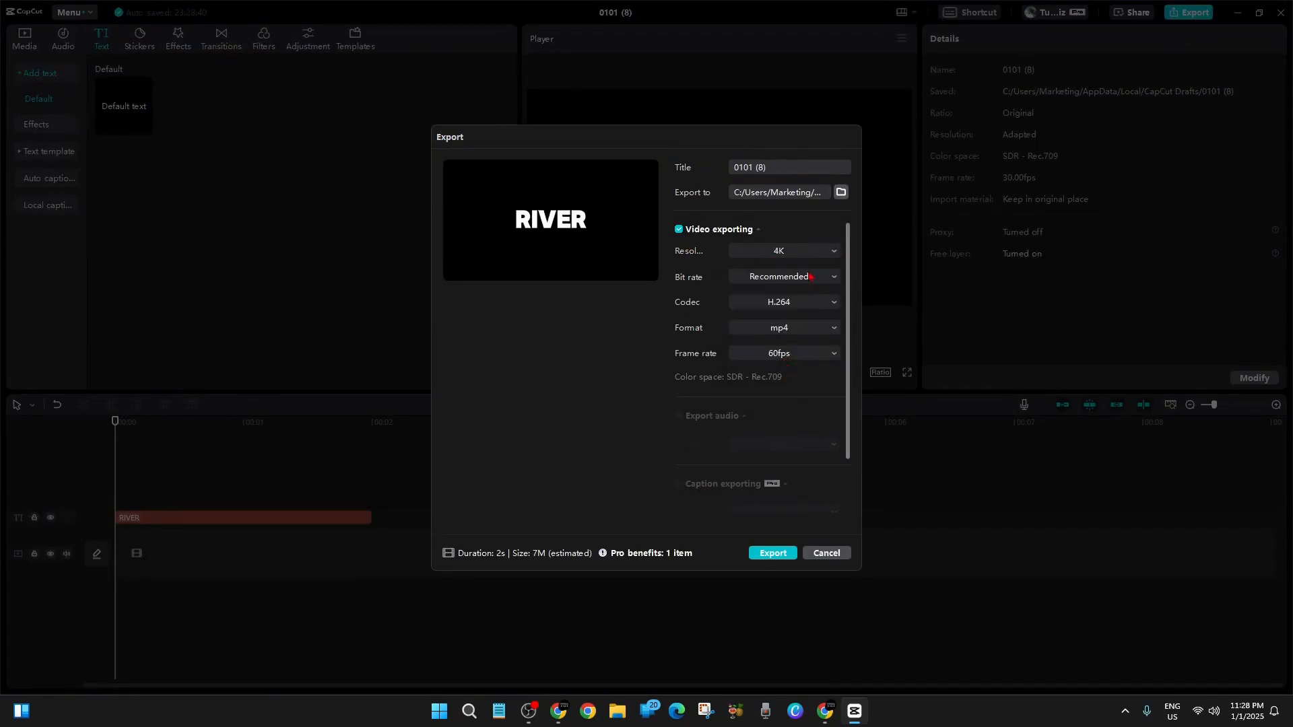
{"action": "left_click", "coordinate": [775, 553]}
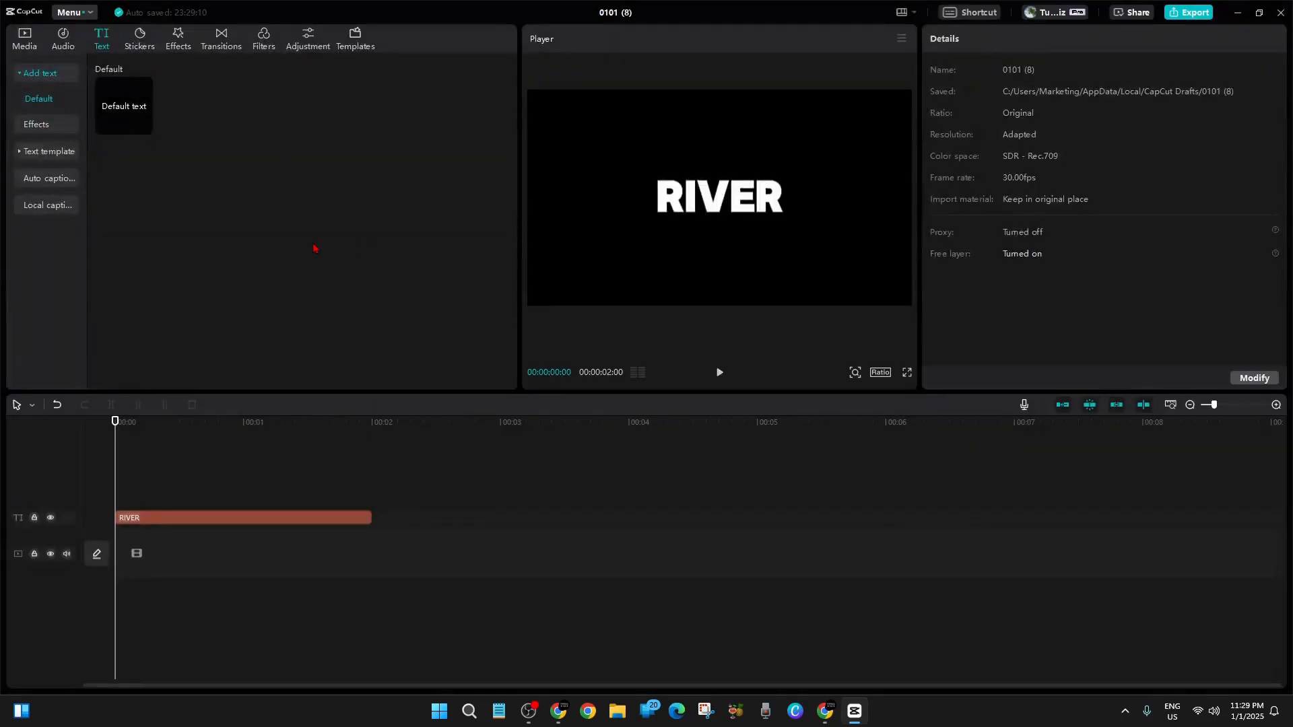
Step: Delete the RIVER text clip, then import the exported video 0101 (8) from Downloads and place it at the start of the timeline
{"action": "left_click", "coordinate": [276, 516]}
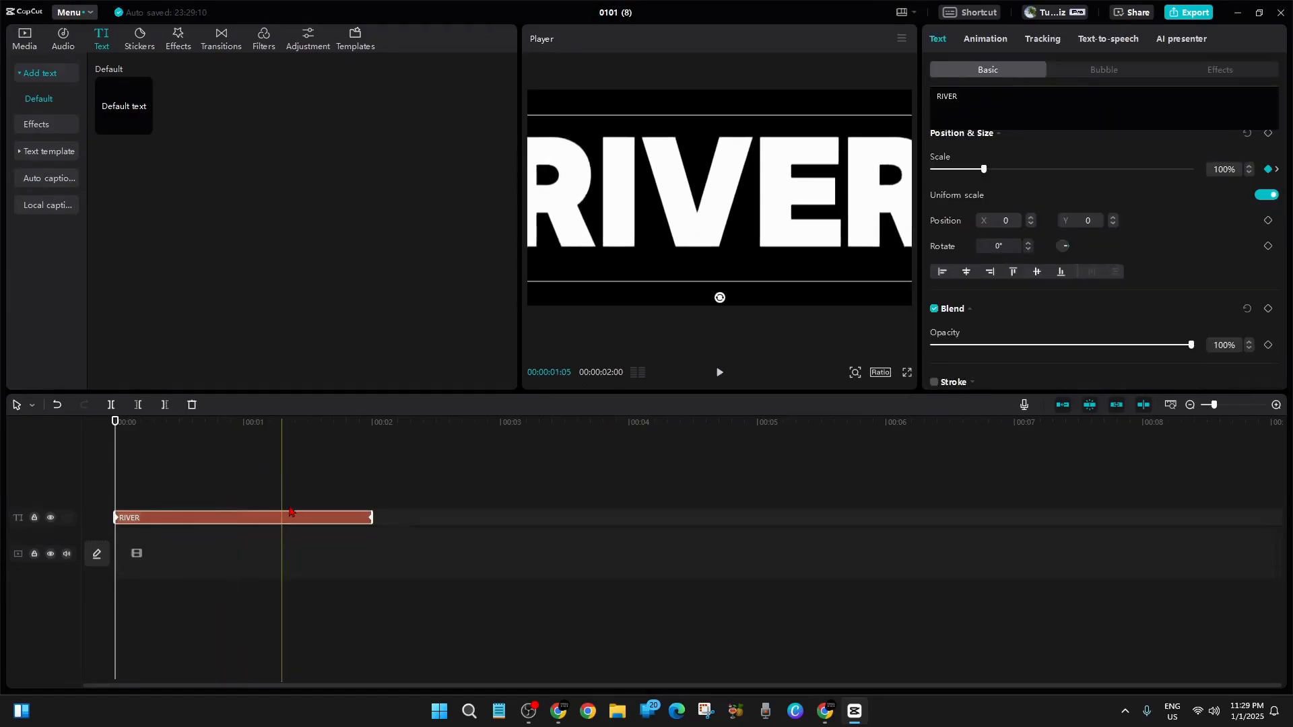
{"action": "key", "text": "Delete"}
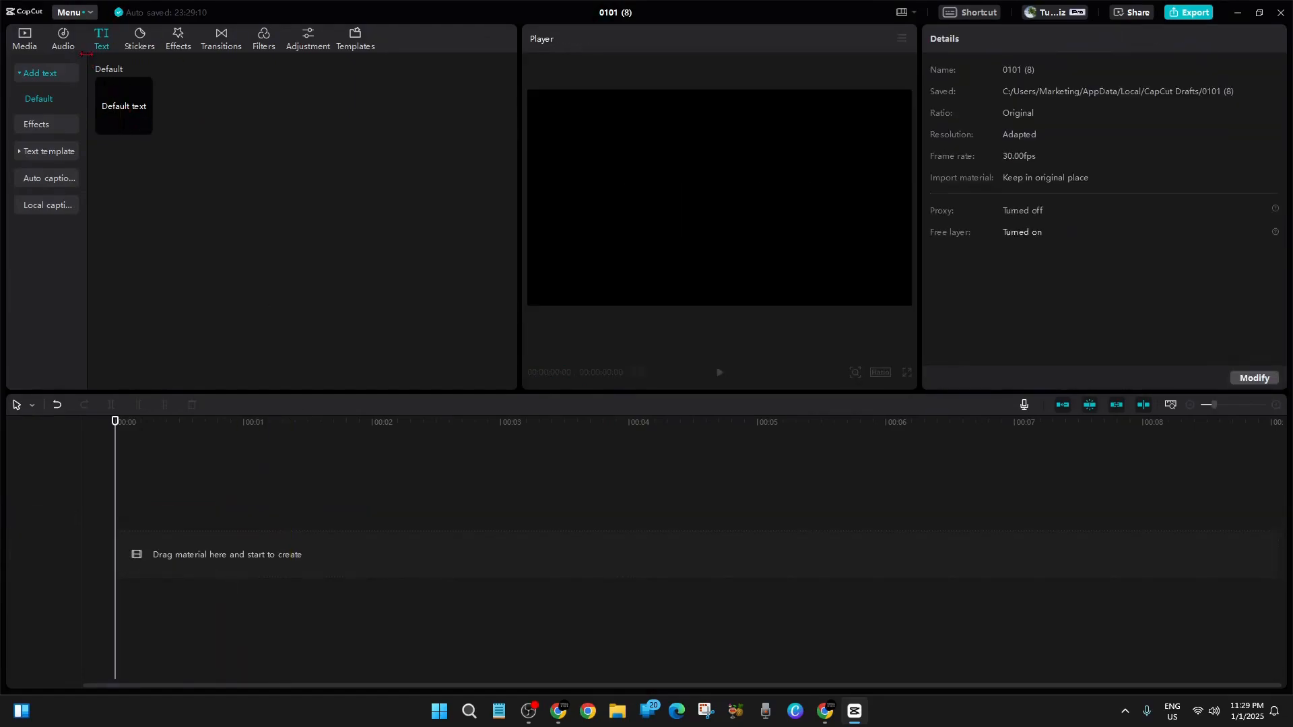
{"action": "left_click", "coordinate": [37, 49]}
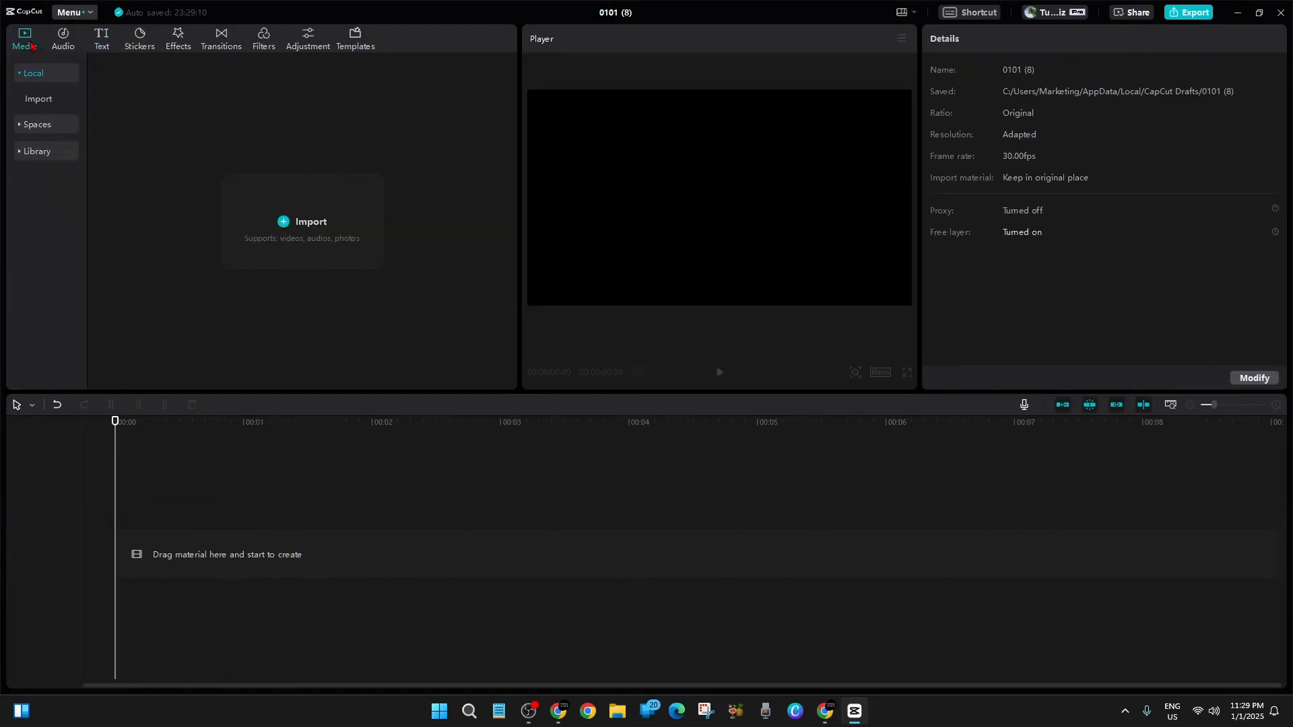
{"action": "left_click", "coordinate": [323, 232]}
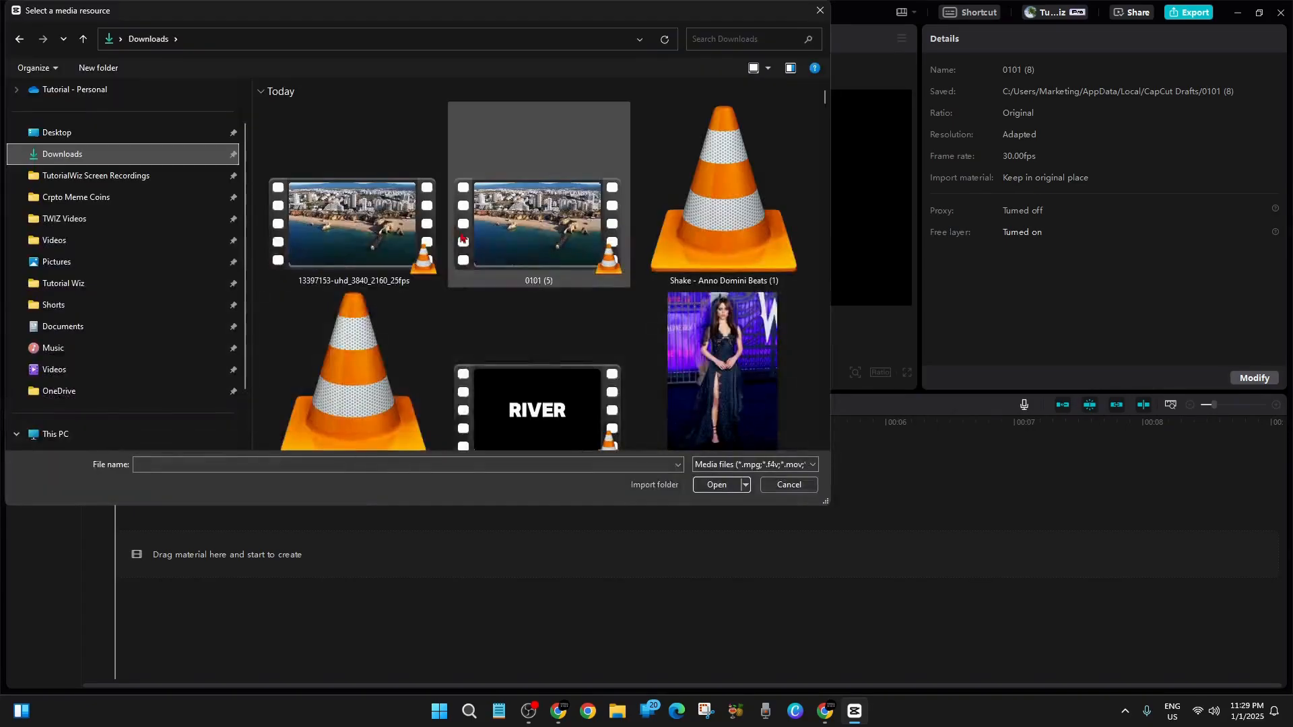
{"action": "double_click", "coordinate": [544, 410]}
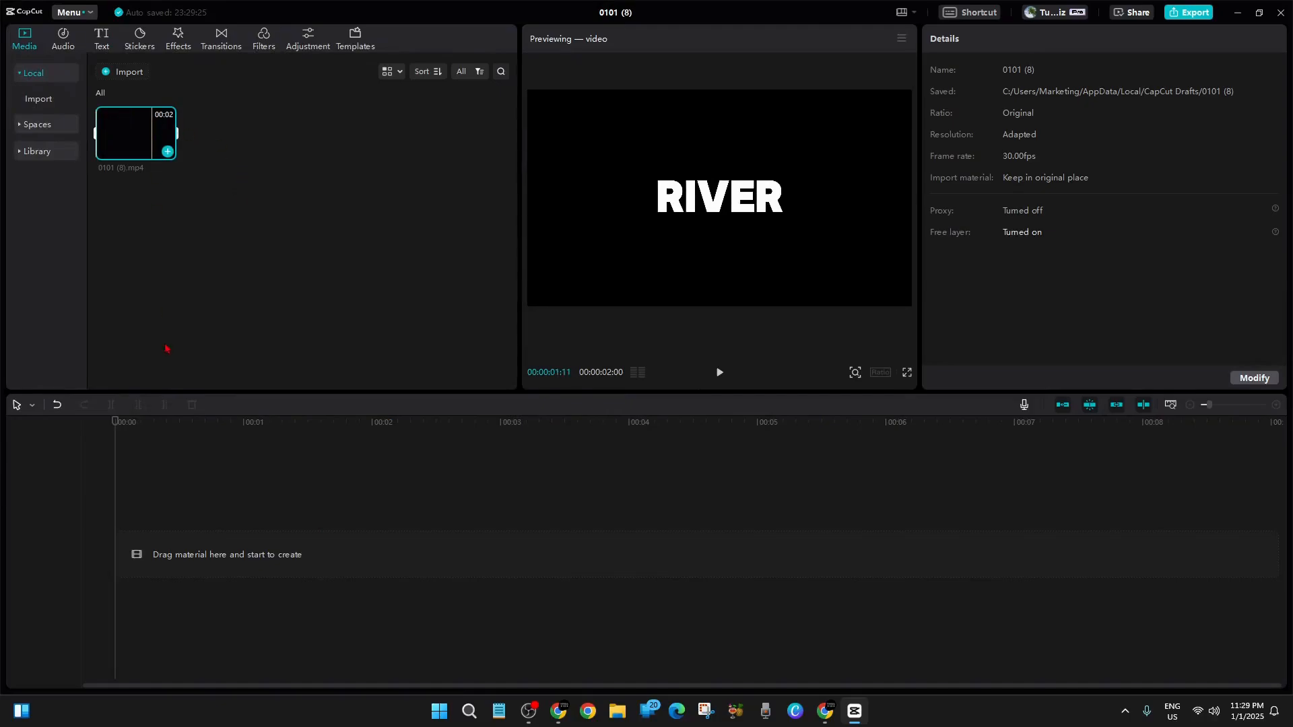
{"action": "left_click_drag", "start_coordinate": [144, 543], "coordinate": [117, 556]}
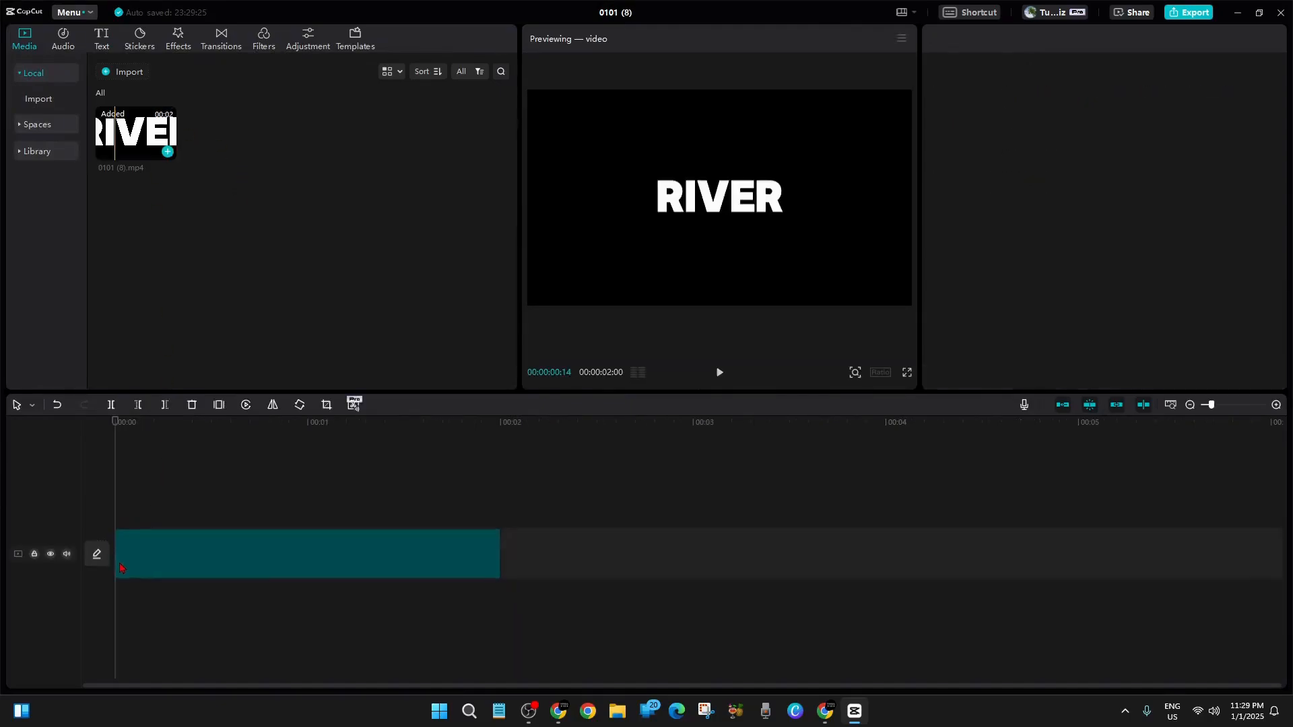
Step: Play back the imported RIVER video and return the playhead to the start
{"action": "left_click", "coordinate": [719, 374]}
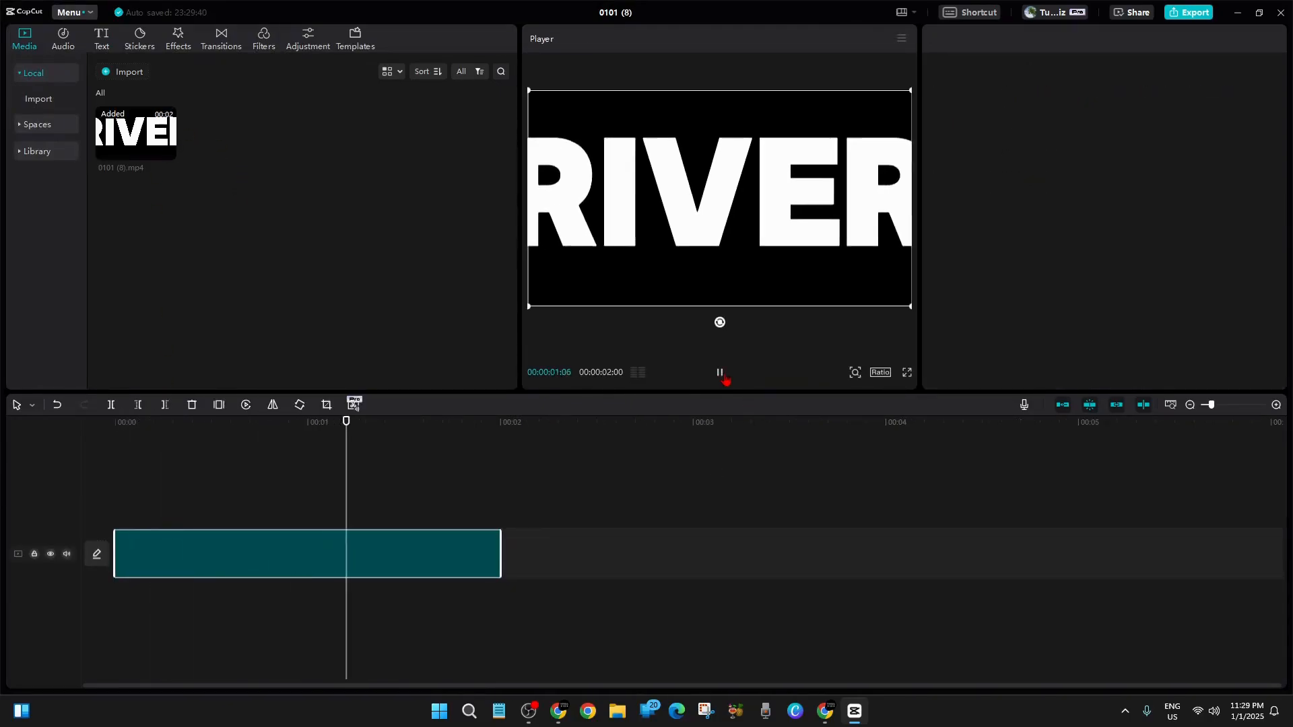
{"action": "left_click", "coordinate": [720, 372]}
{"action": "left_click", "coordinate": [719, 373]}
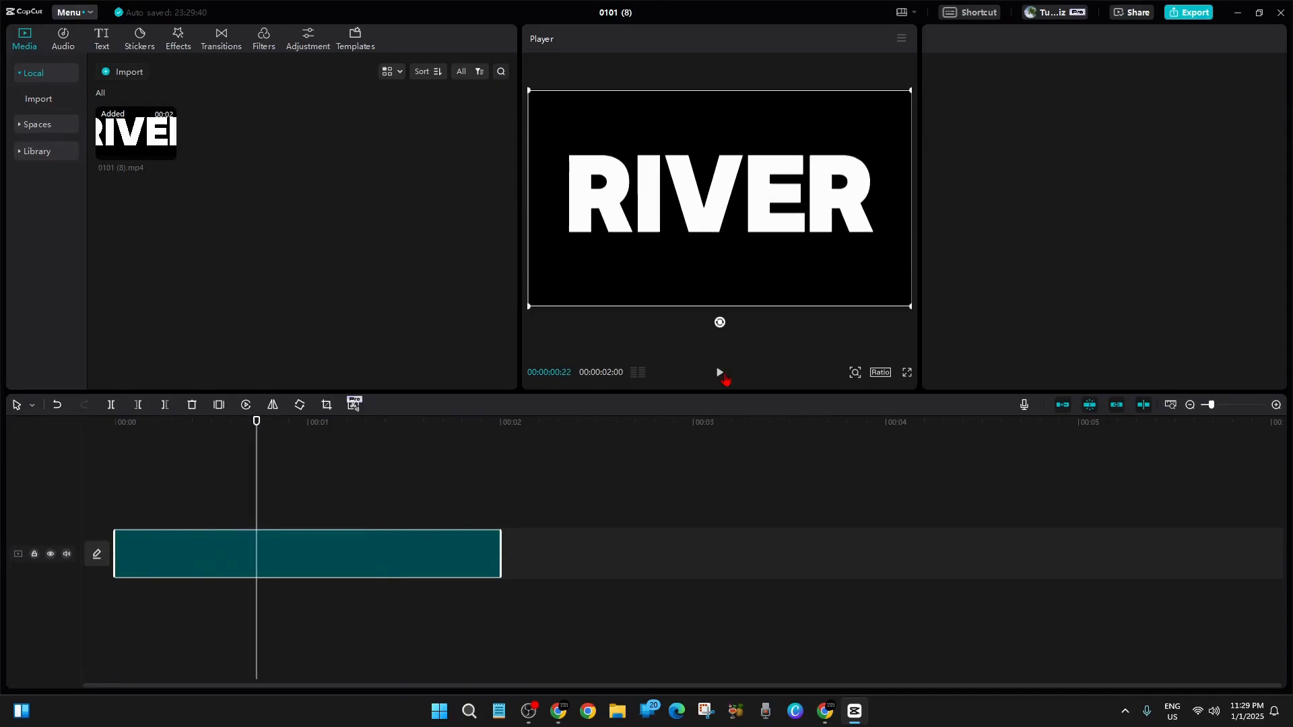
{"action": "left_click_drag", "start_coordinate": [257, 422], "coordinate": [108, 437]}
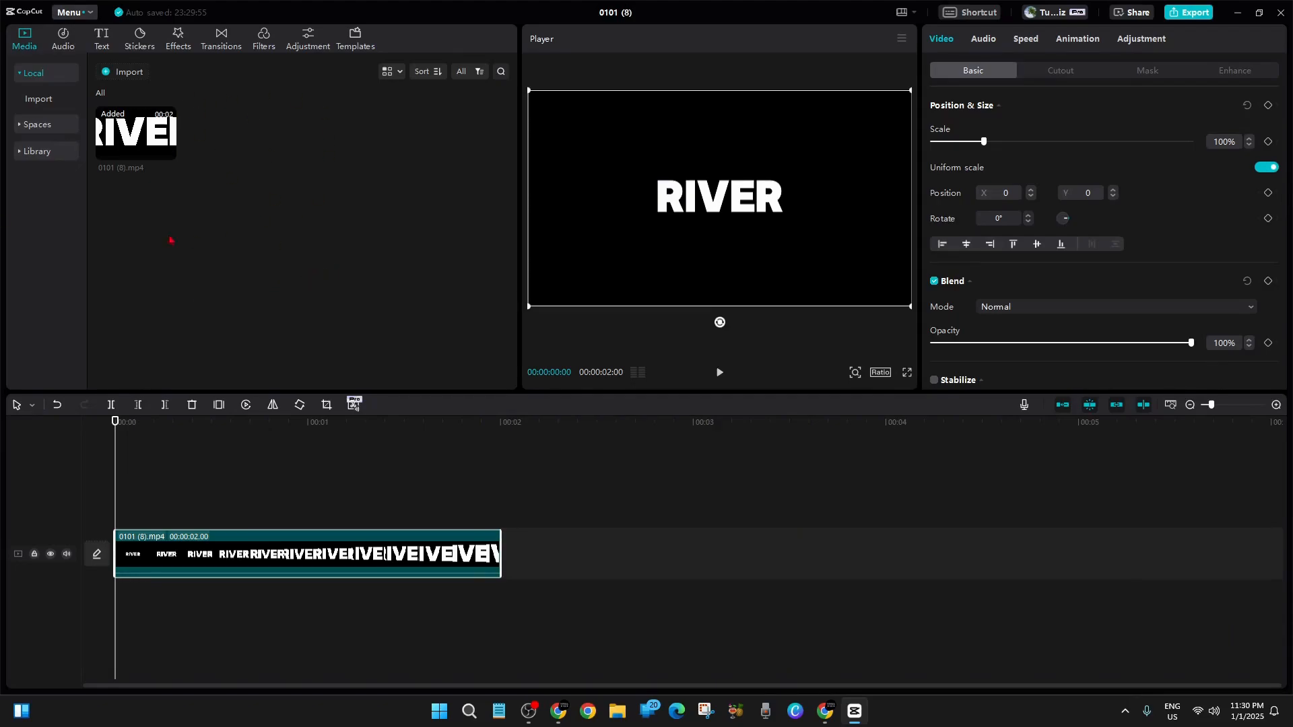
Step: Switch to Pexels in Chrome and download the river video showing a rocky stream through a green forest
{"action": "left_click", "coordinate": [824, 711]}
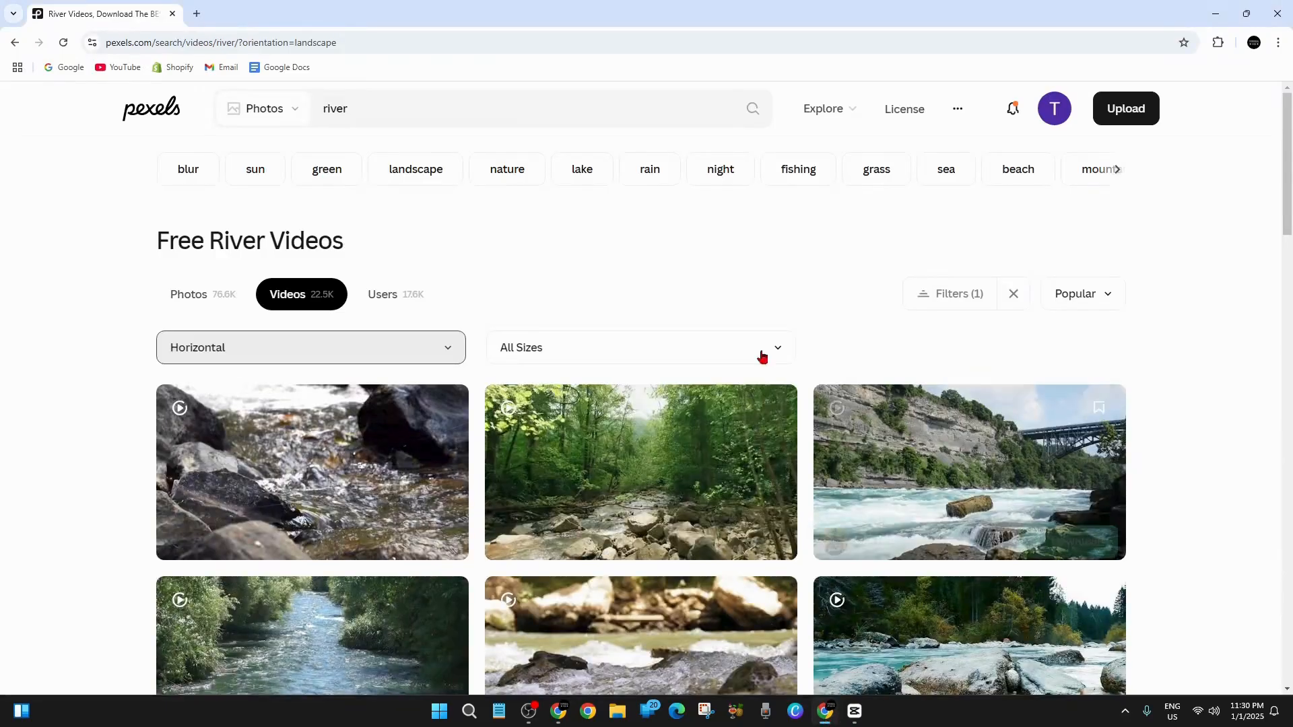
{"action": "scroll", "coordinate": [1290, 158], "scroll_direction": "down", "scroll_amount": 1}
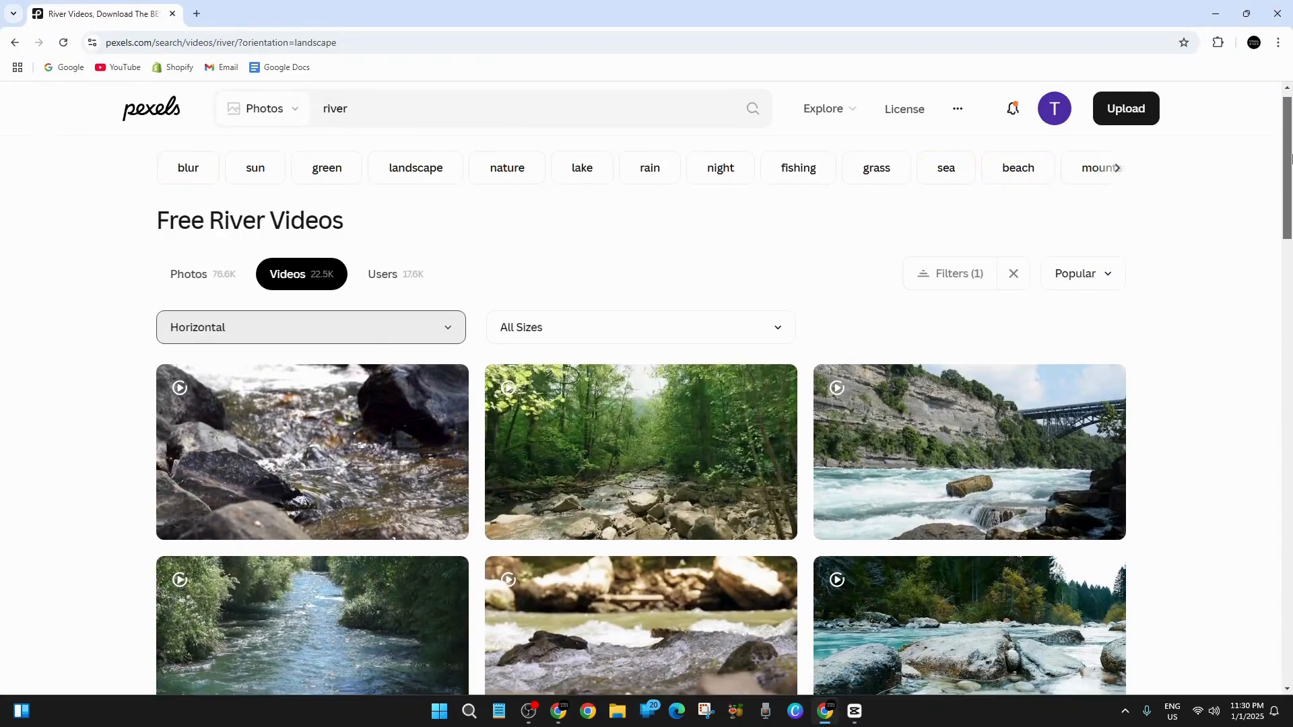
{"action": "scroll", "coordinate": [1290, 158], "scroll_direction": "down", "scroll_amount": 1}
{"action": "mouse_move", "coordinate": [674, 402]}
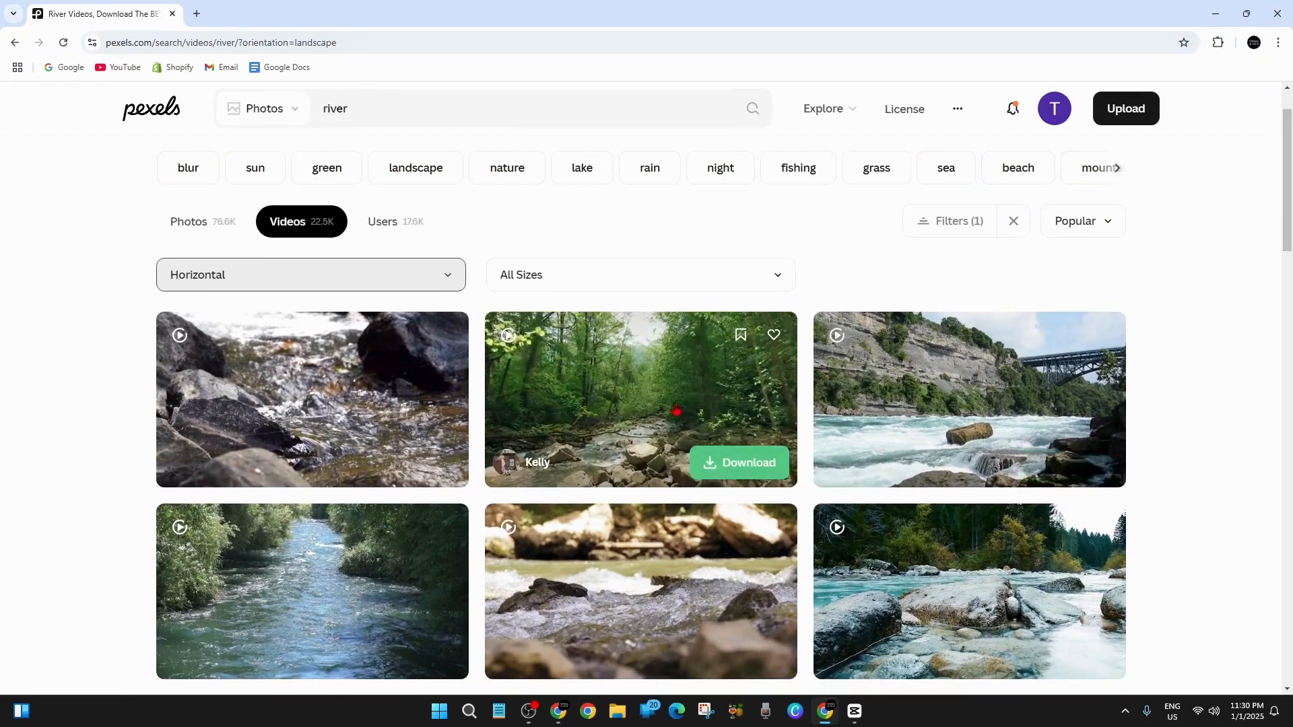
{"action": "left_click", "coordinate": [592, 335]}
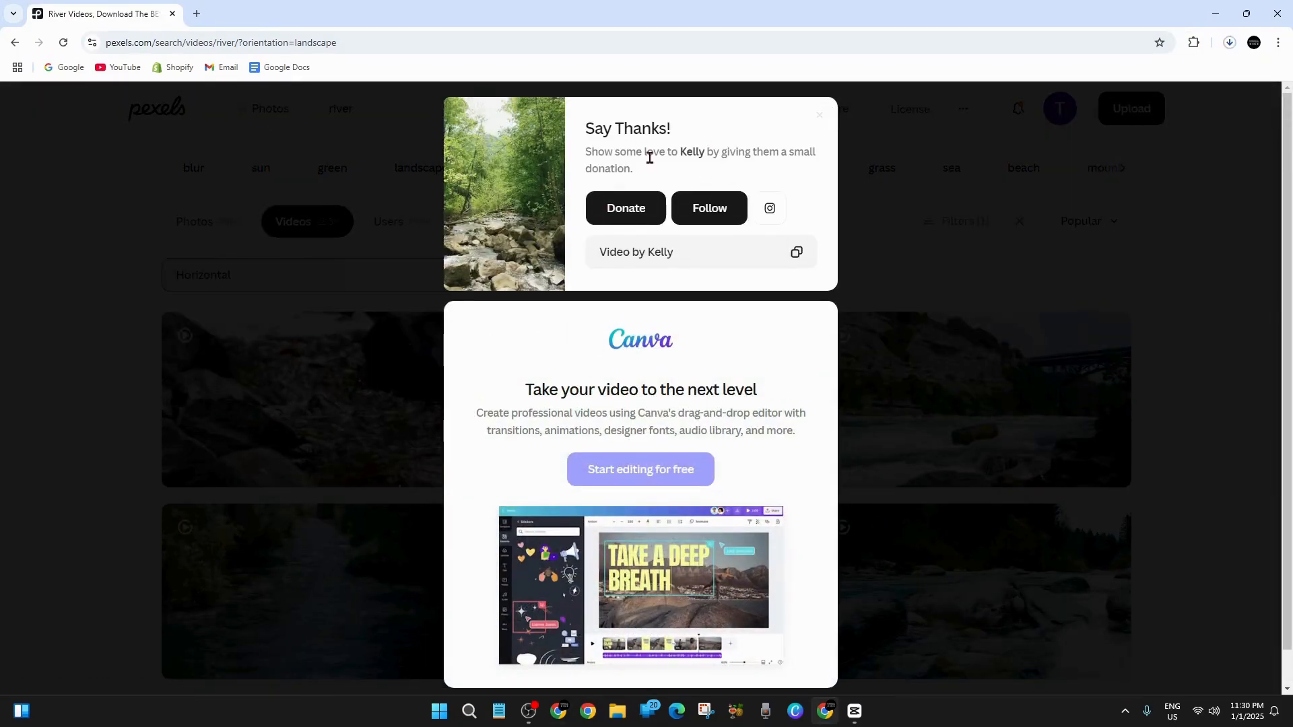
{"action": "left_click", "coordinate": [1229, 42]}
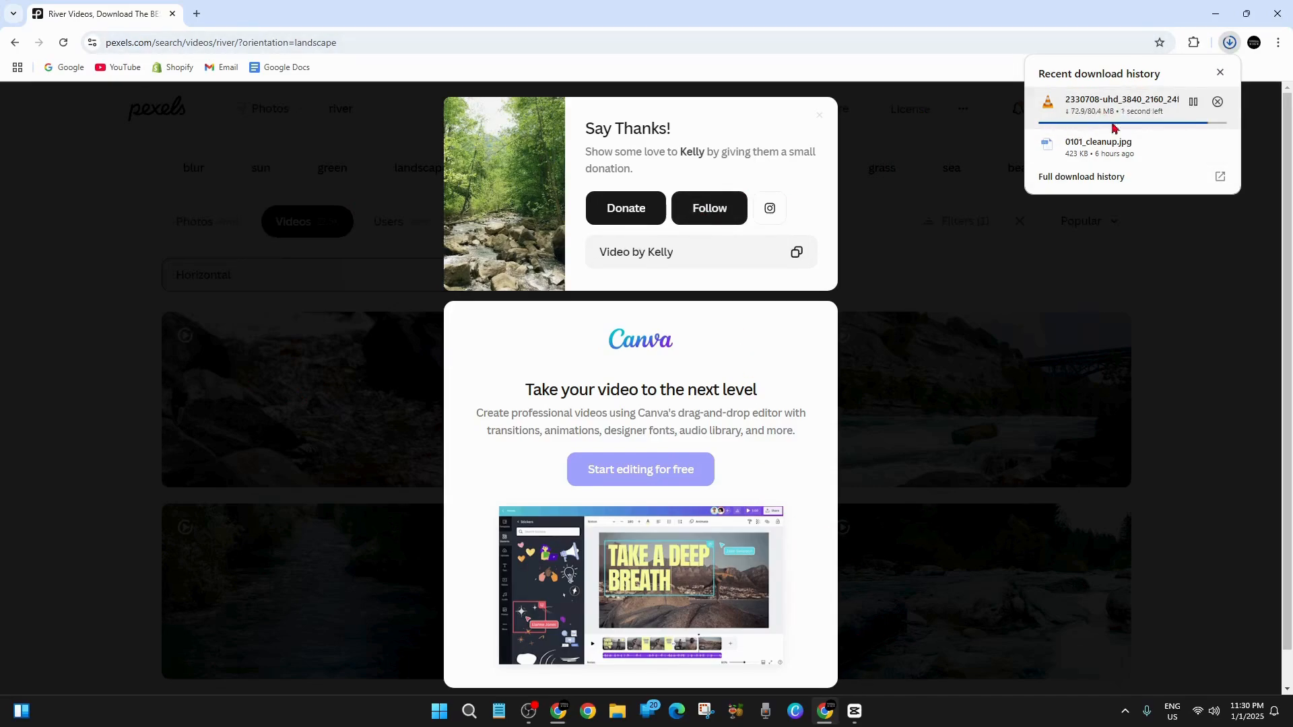
Step: Return to CapCut, import the downloaded river video and place it above the RIVER clip at the start of the timeline
{"action": "left_click", "coordinate": [854, 711]}
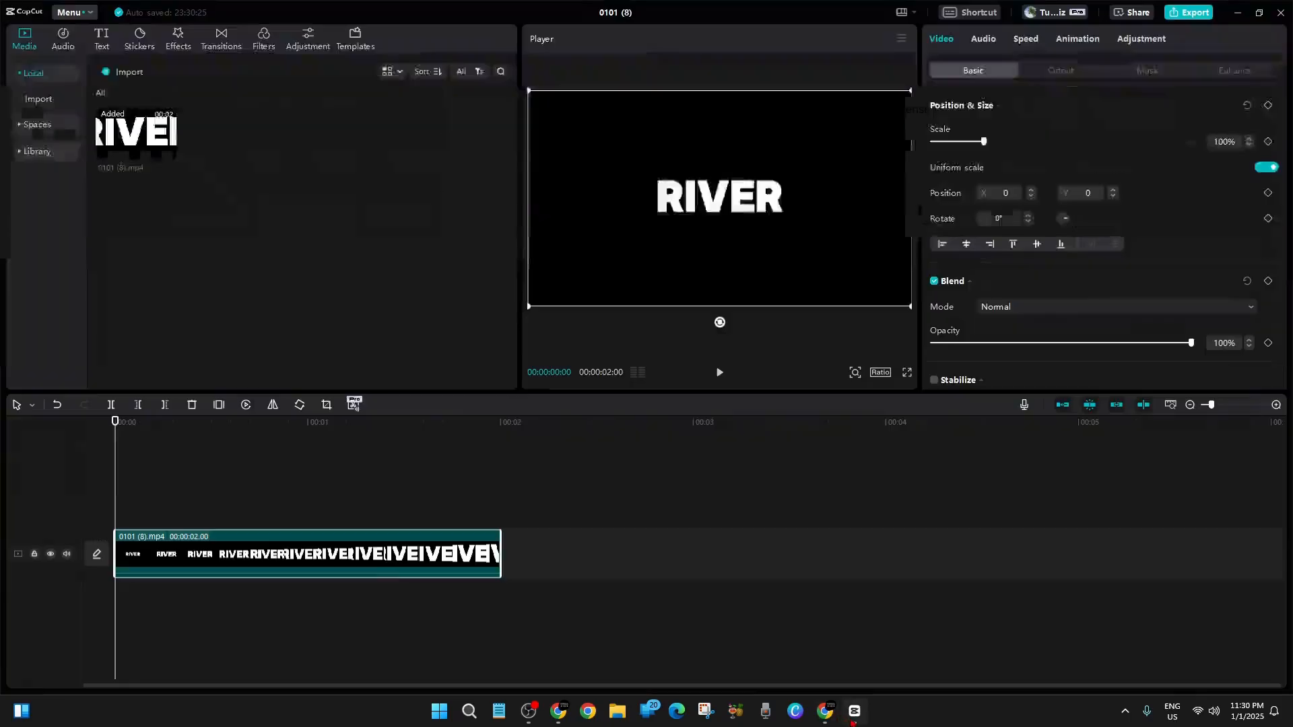
{"action": "left_click", "coordinate": [122, 72]}
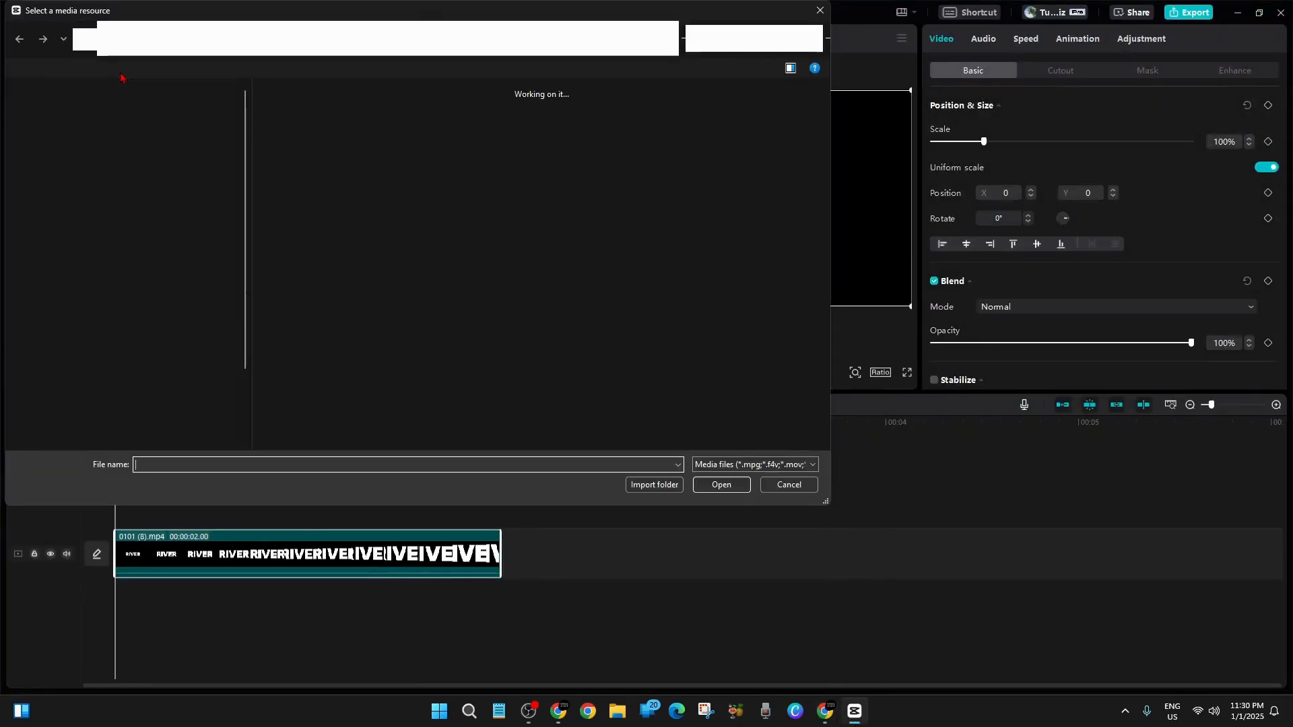
{"action": "double_click", "coordinate": [410, 225]}
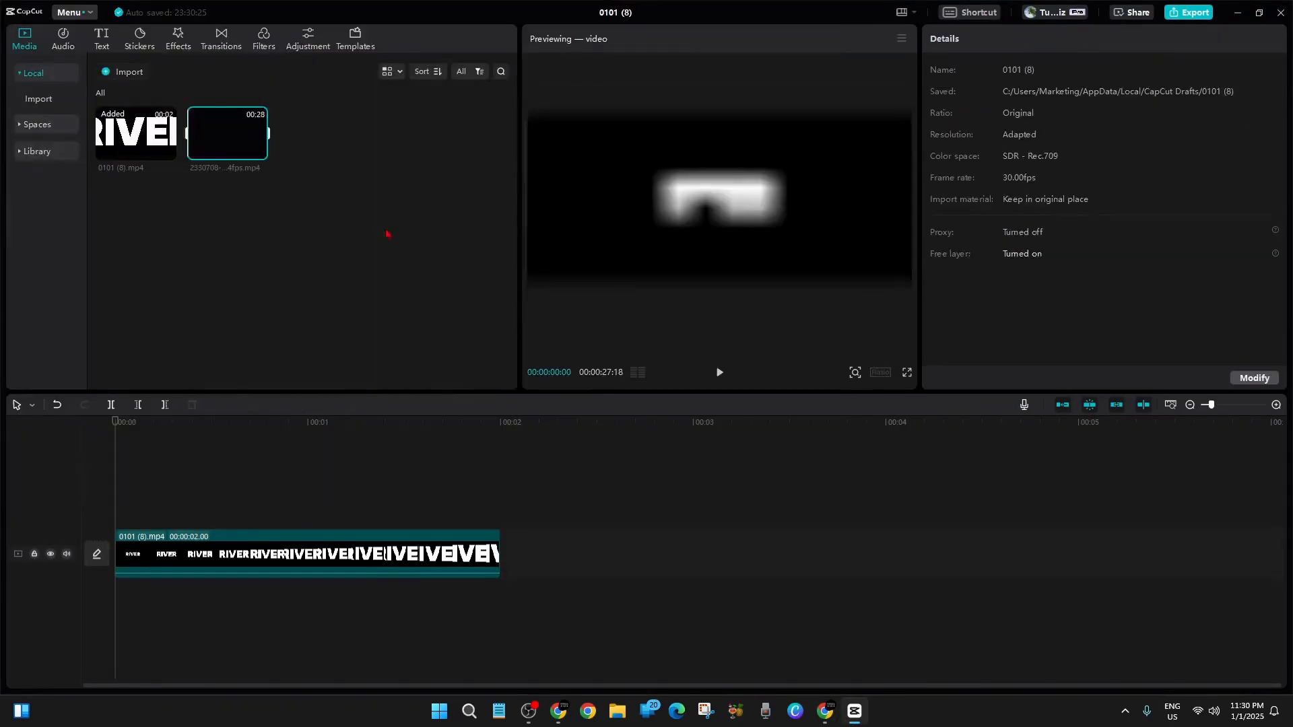
{"action": "left_click_drag", "start_coordinate": [228, 135], "coordinate": [115, 515]}
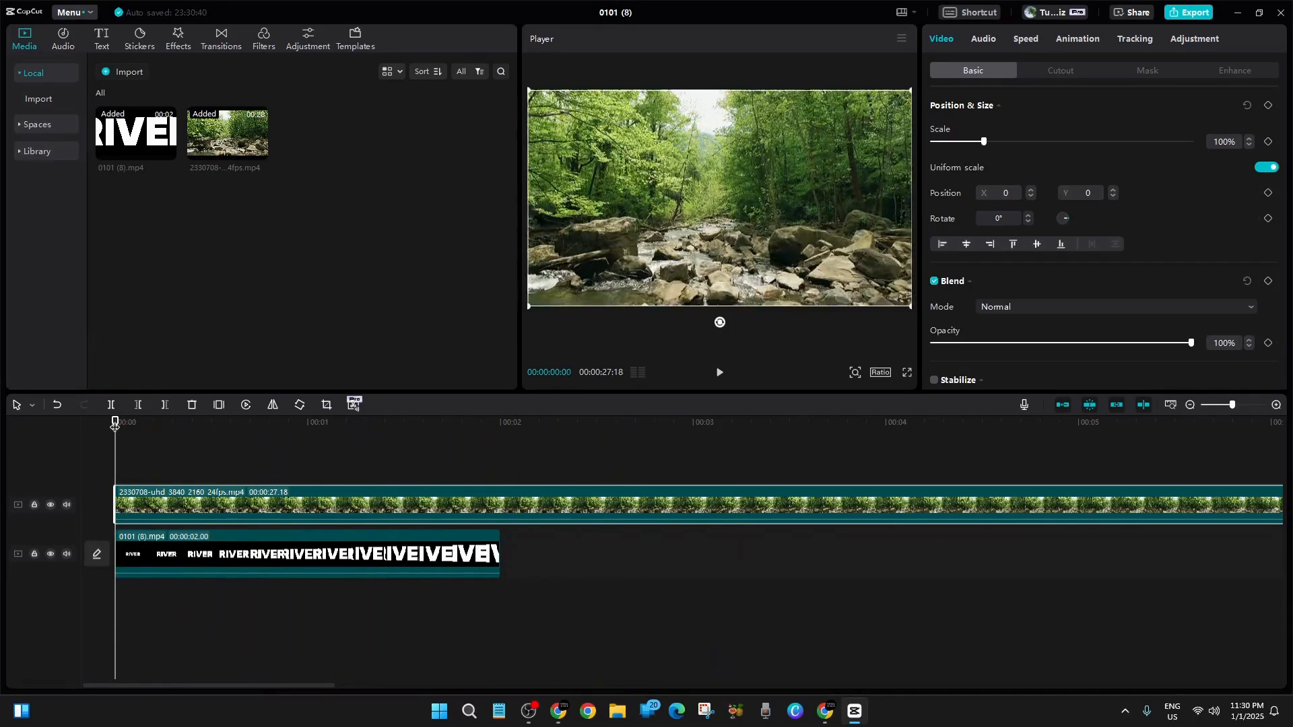
Step: Split the river footage at 5 seconds and delete the part after the cut
{"action": "left_click", "coordinate": [474, 472]}
{"action": "left_click_drag", "start_coordinate": [497, 472], "coordinate": [1081, 469]}
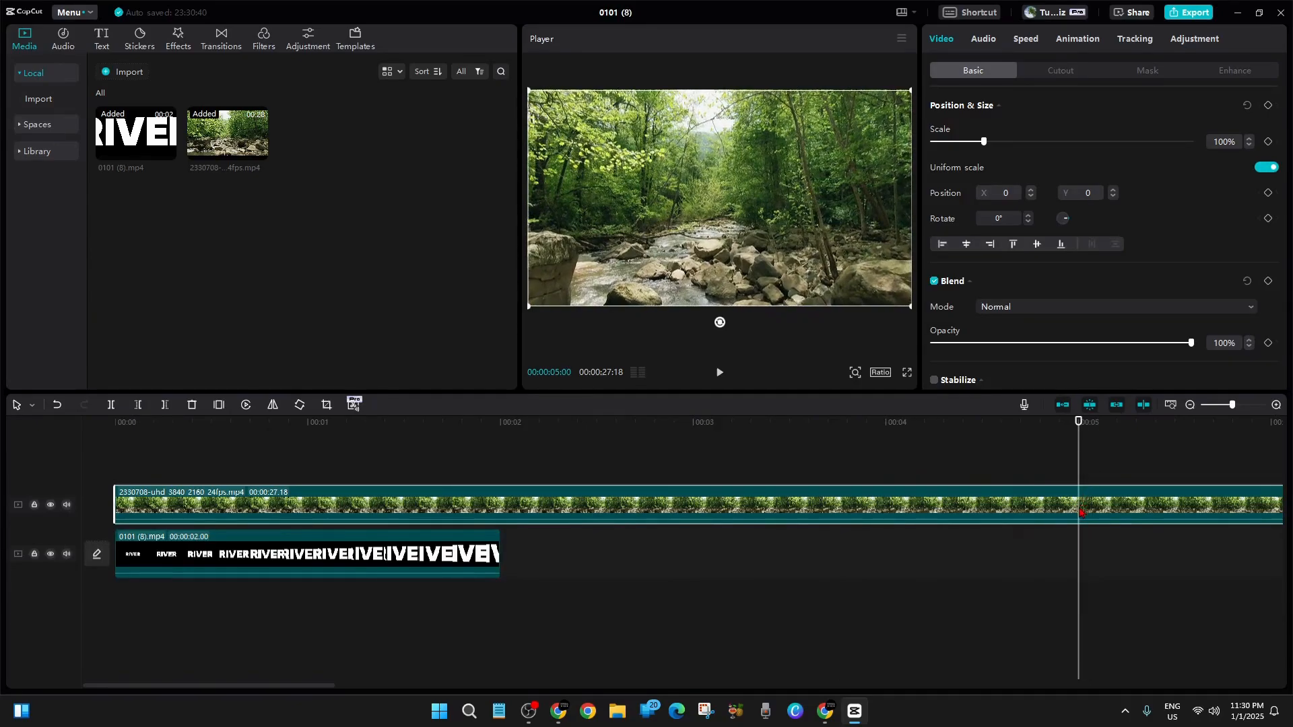
{"action": "left_click", "coordinate": [111, 405]}
{"action": "right_click", "coordinate": [1154, 505]}
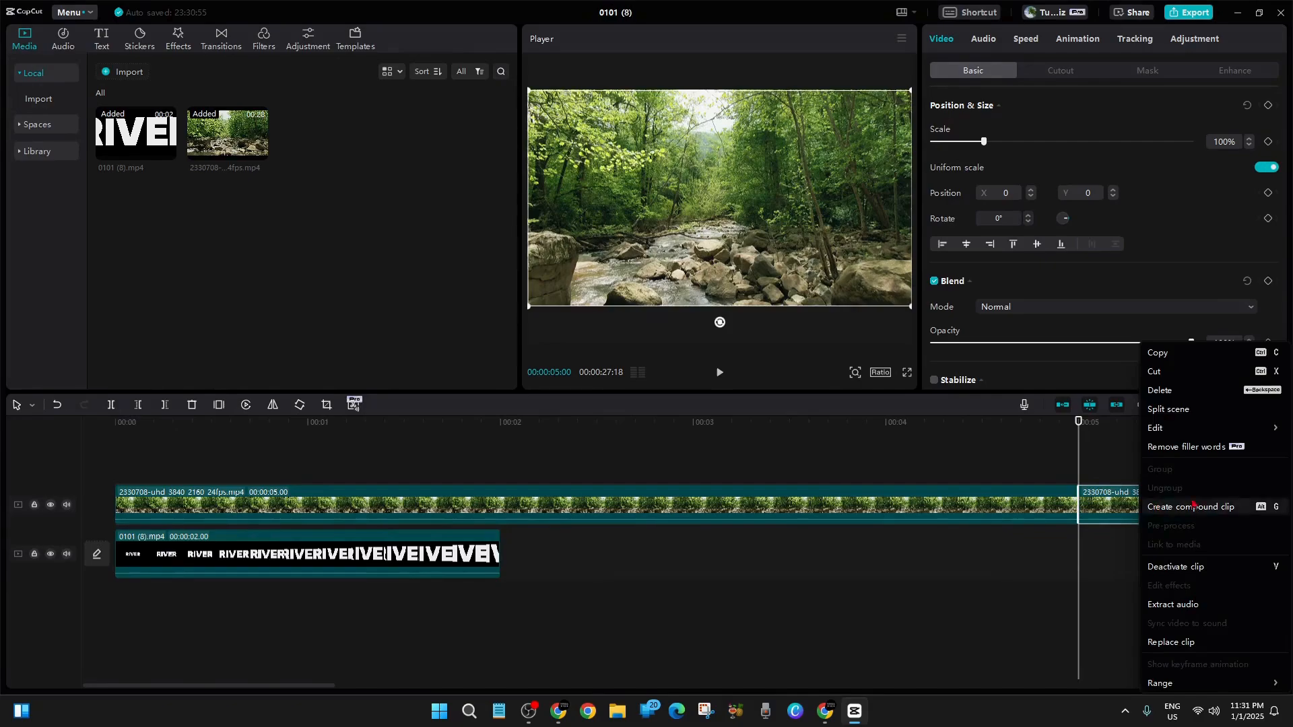
{"action": "left_click", "coordinate": [1214, 387]}
Step: Return the playhead to the start and move the RIVER video clip onto a track above the river footage
{"action": "left_click", "coordinate": [115, 425]}
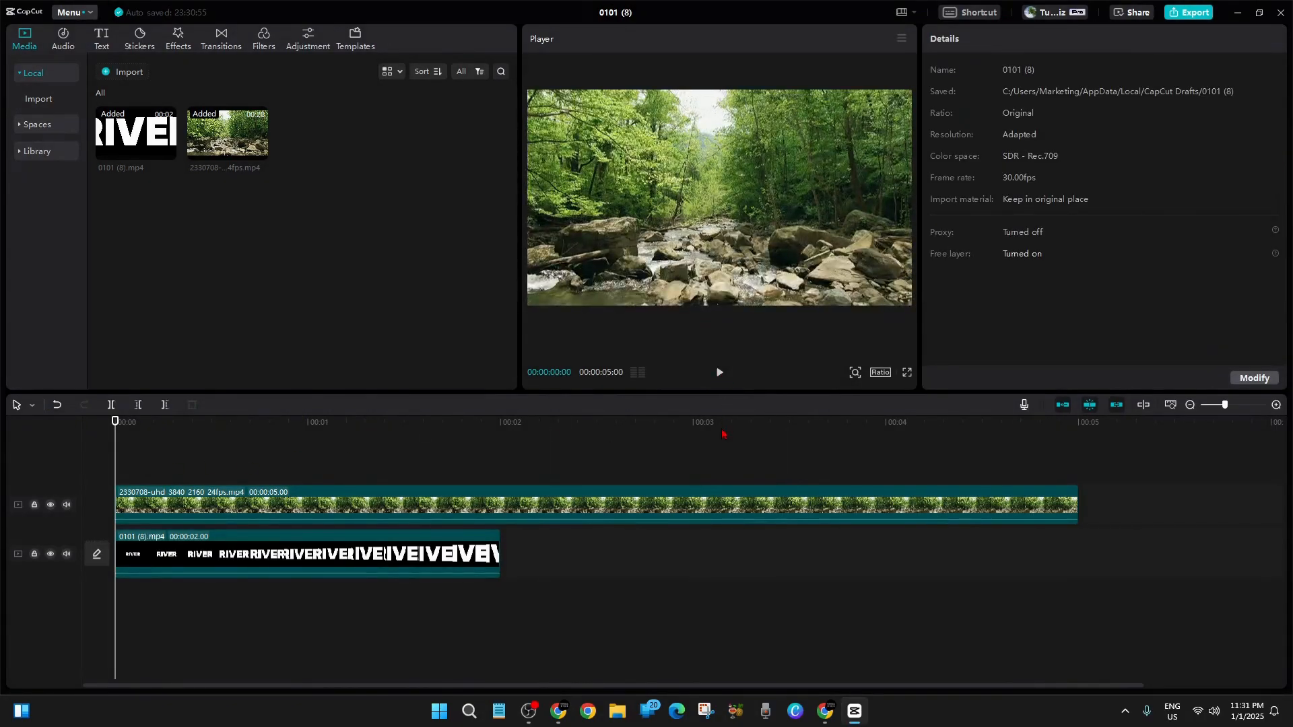
{"action": "left_click", "coordinate": [367, 534]}
{"action": "left_click_drag", "start_coordinate": [347, 564], "coordinate": [347, 495]}
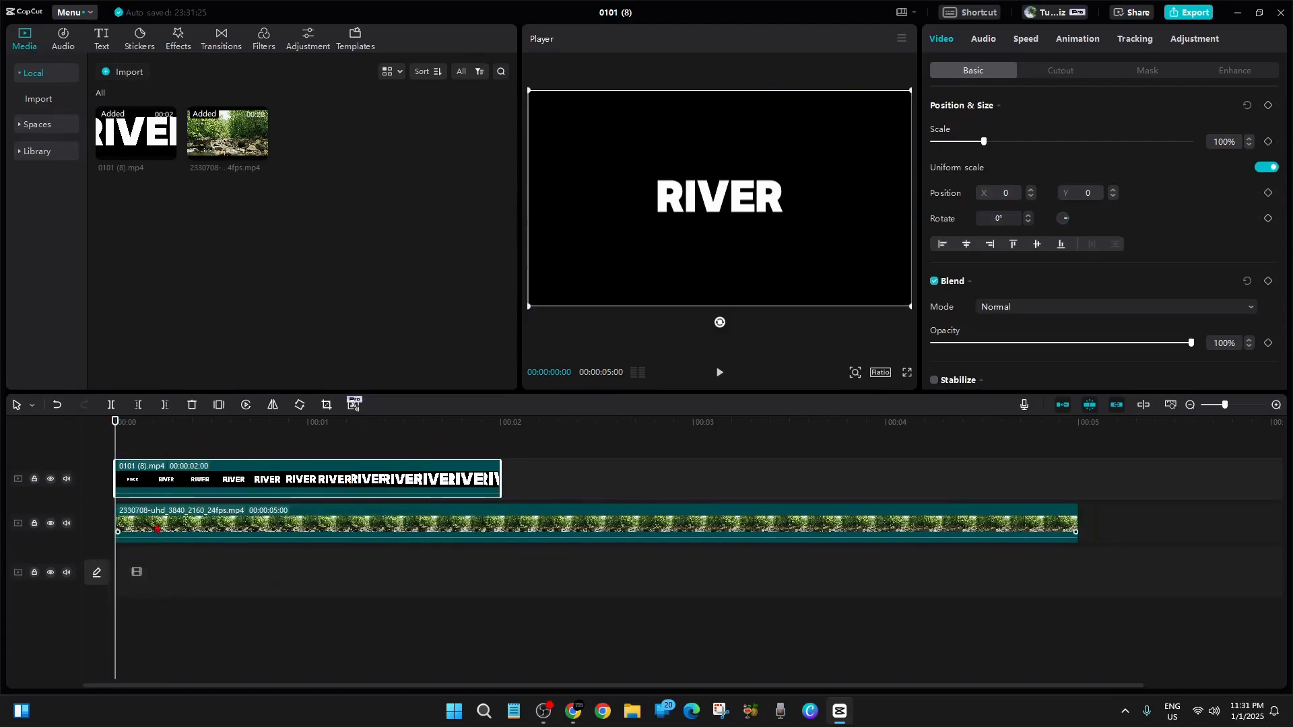
Step: Play the layered RIVER clip and river footage from the start, and return the playhead to the beginning
{"action": "left_click_drag", "start_coordinate": [111, 424], "coordinate": [295, 428]}
{"action": "key", "text": "Home"}
{"action": "left_click", "coordinate": [721, 373]}
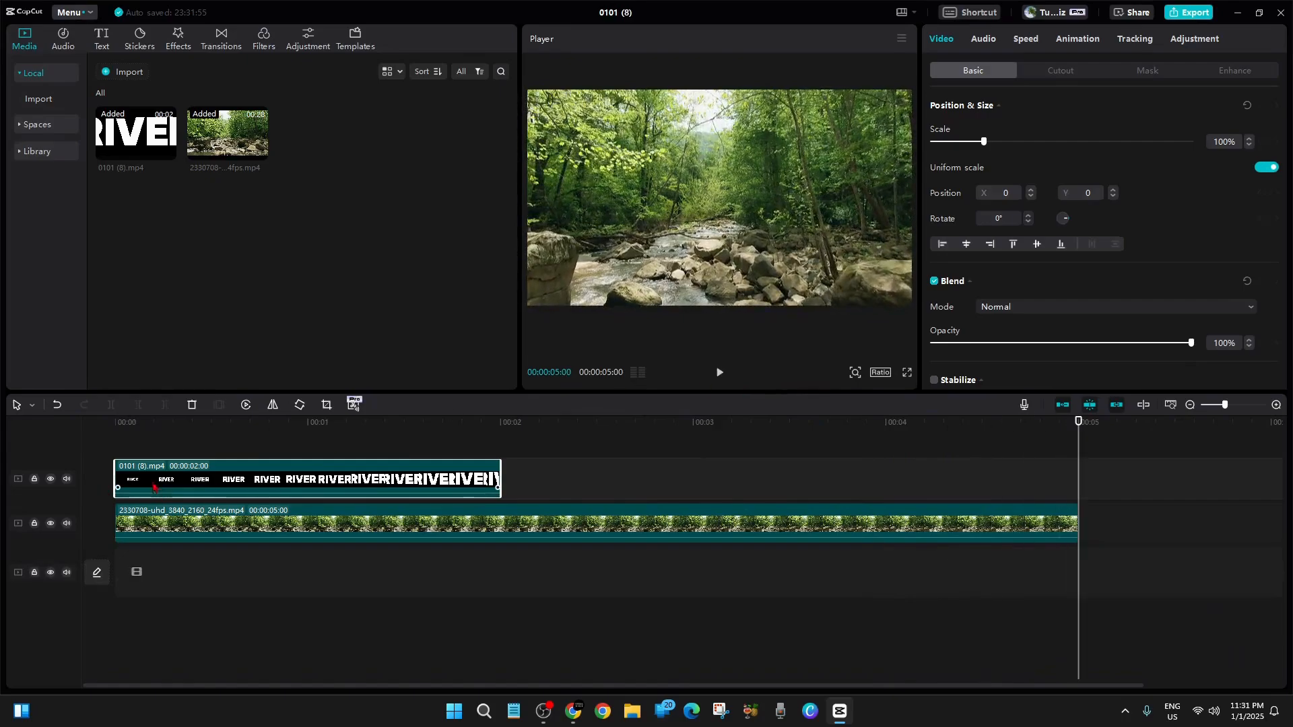
{"action": "left_click_drag", "start_coordinate": [1078, 423], "coordinate": [115, 422]}
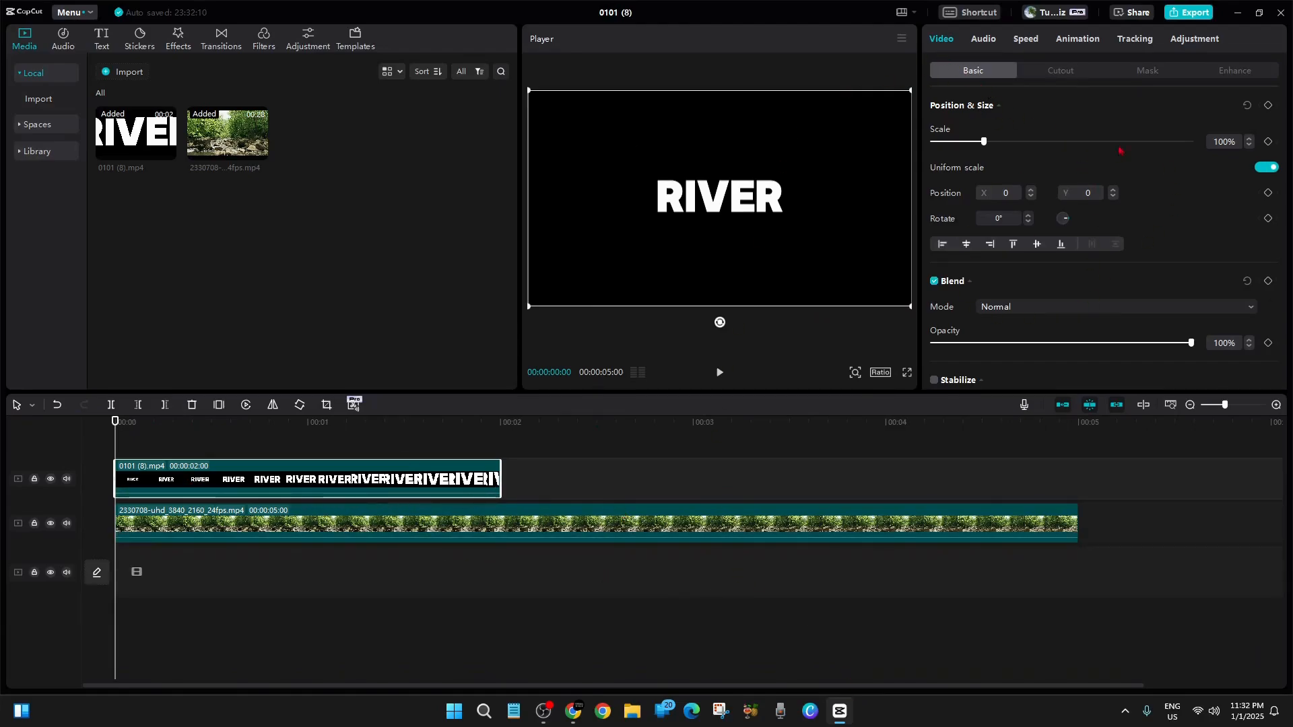
Step: Set the blend mode of the RIVER clip to Multiply
{"action": "scroll", "coordinate": [1017, 295], "scroll_direction": "down", "scroll_amount": 3}
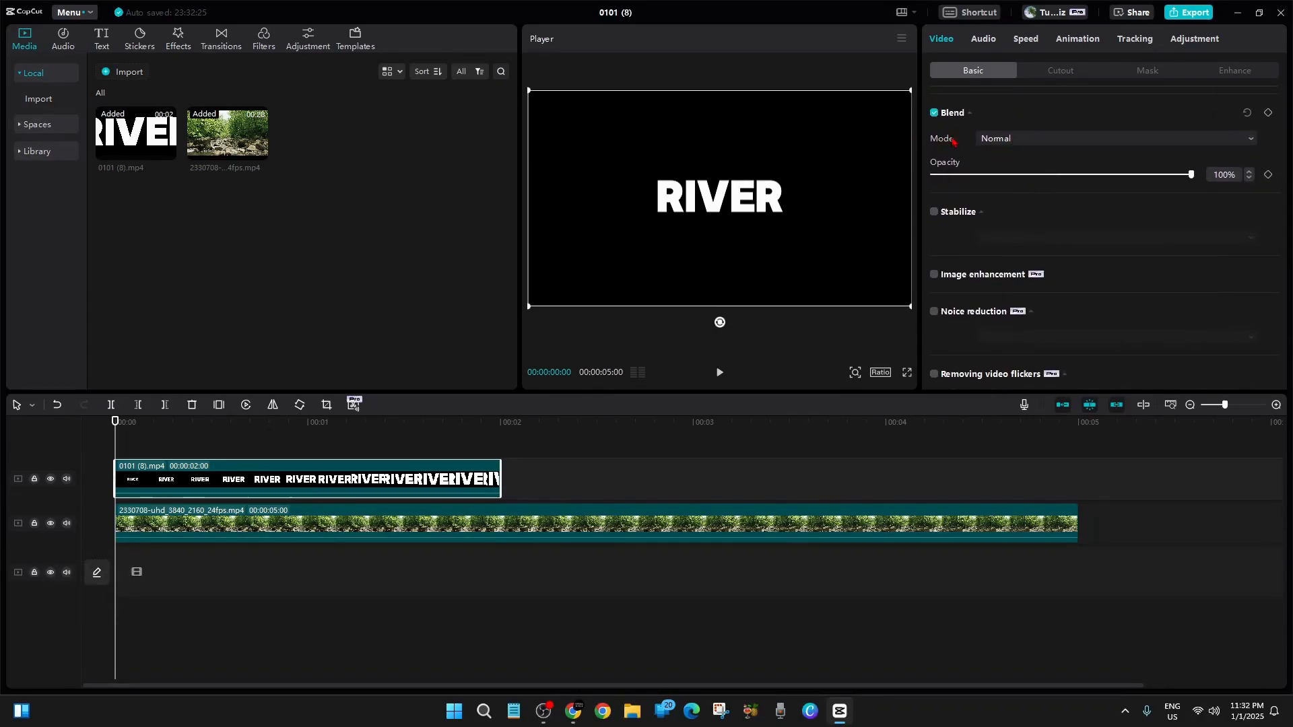
{"action": "left_click", "coordinate": [1028, 140]}
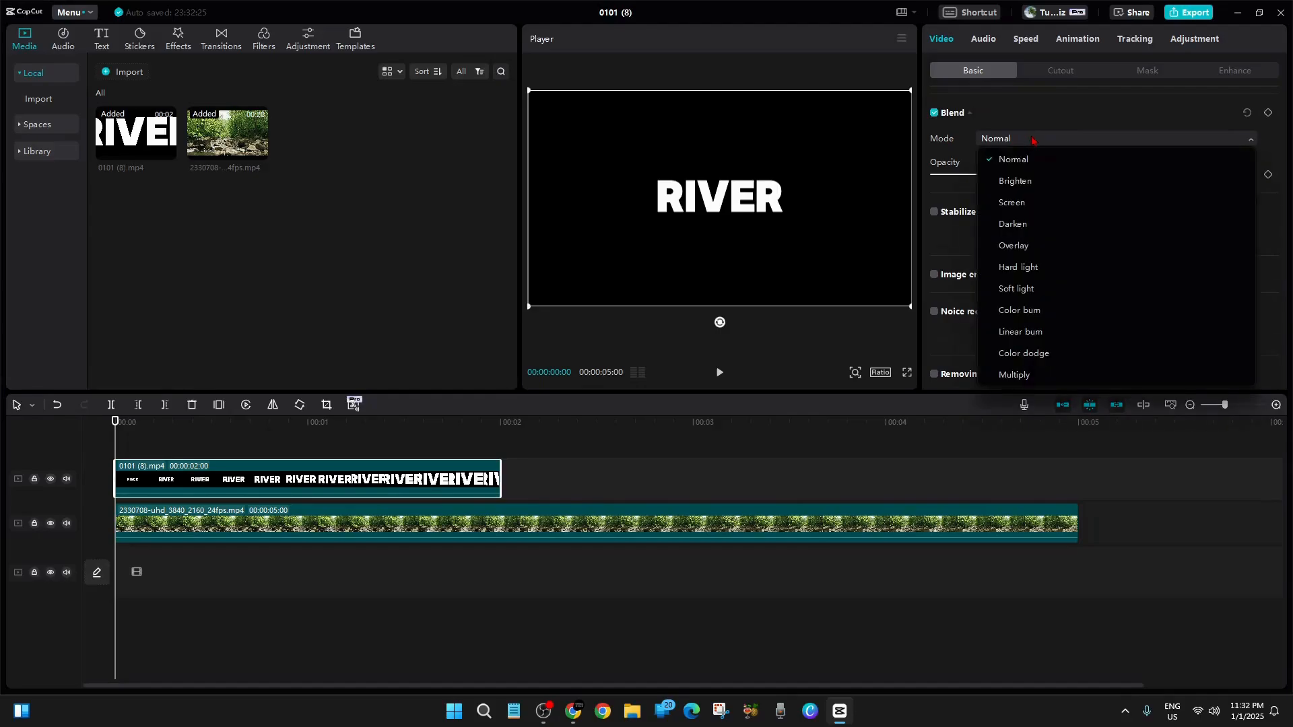
{"action": "left_click", "coordinate": [1017, 376]}
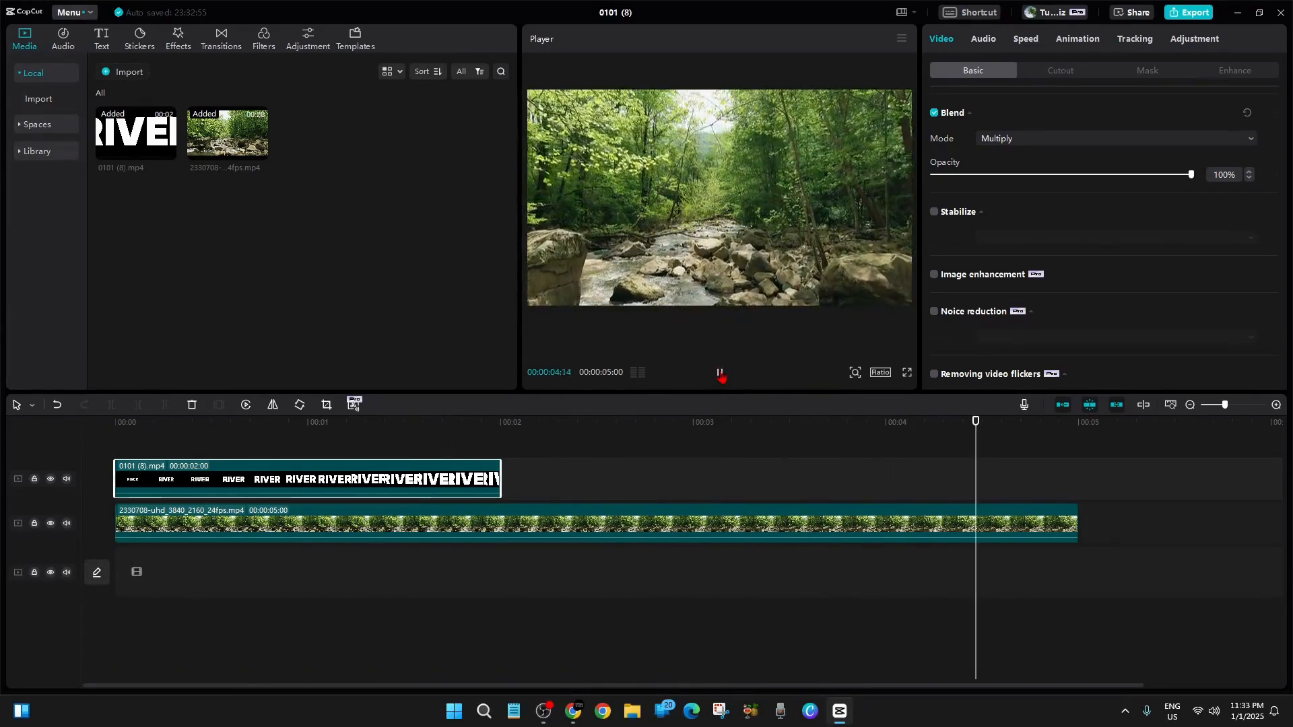
Step: Play back the timeline to check the river footage showing through the RIVER text
{"action": "left_click_drag", "start_coordinate": [562, 369], "coordinate": [96, 348]}
{"action": "left_click_drag", "start_coordinate": [237, 349], "coordinate": [415, 357]}
{"action": "left_click_drag", "start_coordinate": [187, 357], "coordinate": [99, 379]}
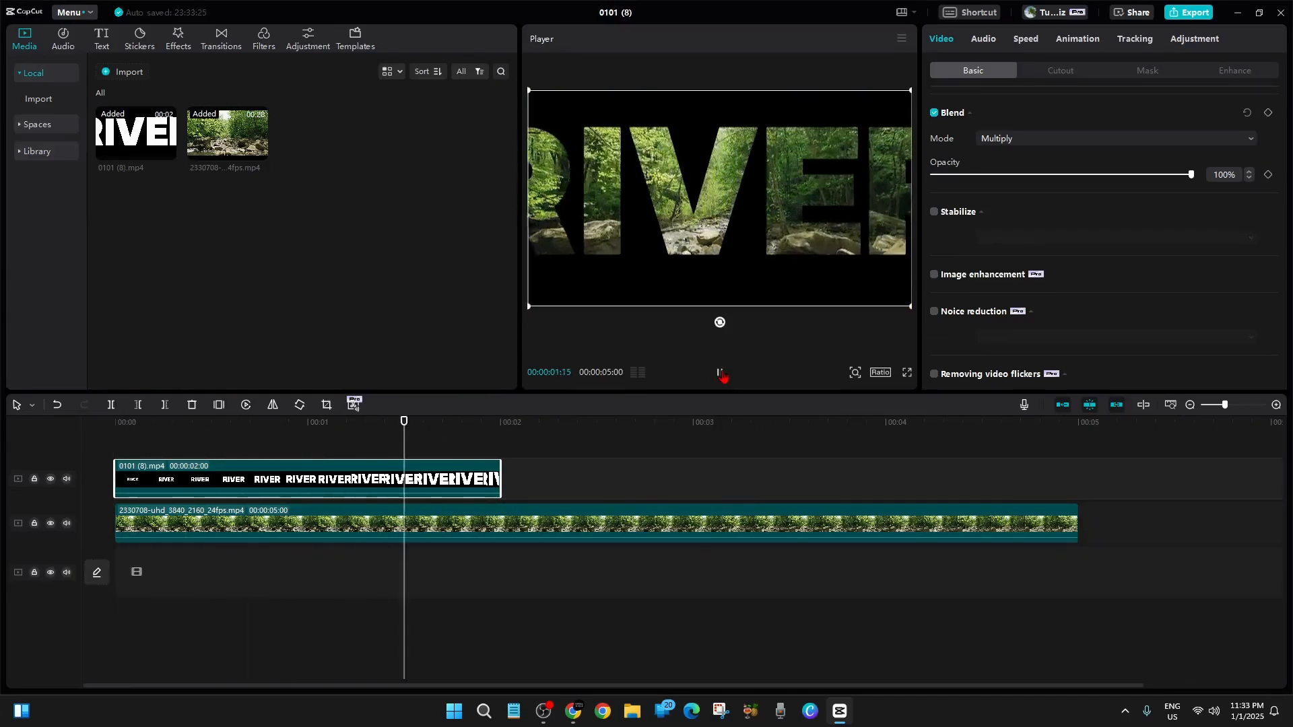
{"action": "left_click", "coordinate": [720, 373]}
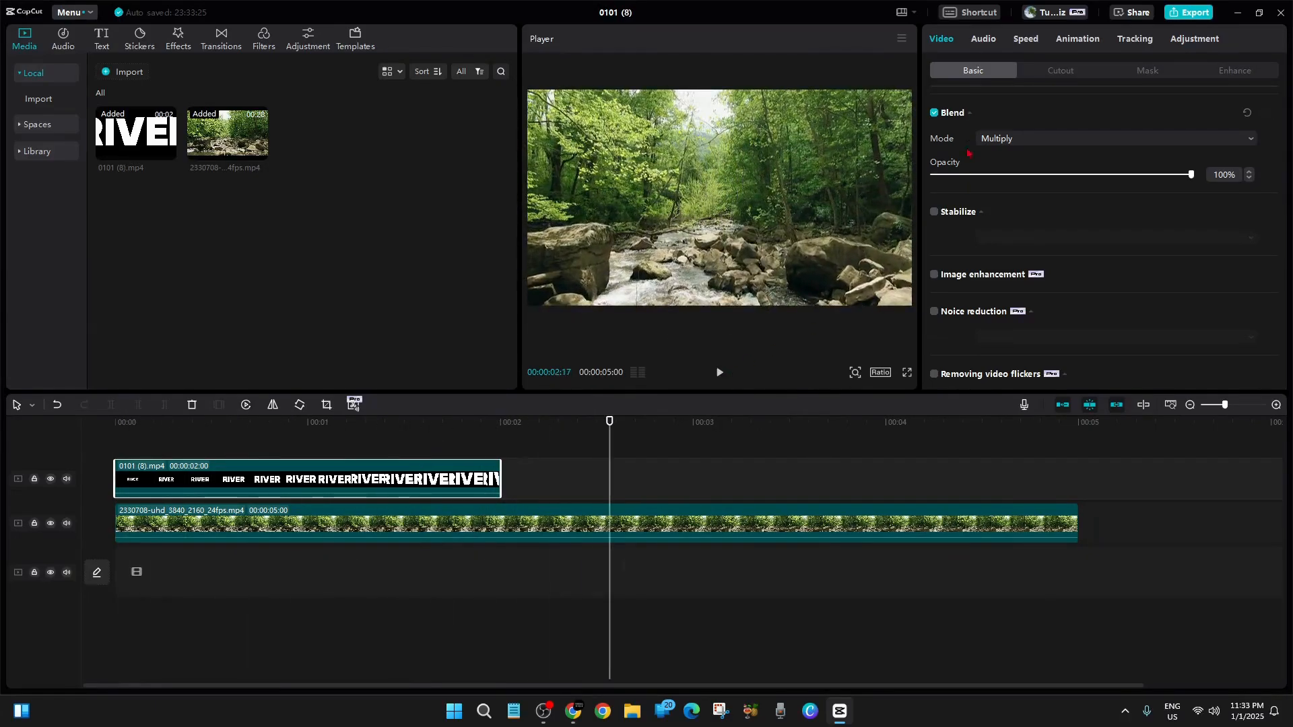
Step: Reselect Multiply as the RIVER clip's blend mode and return the playhead to the start of the timeline
{"action": "left_click", "coordinate": [1018, 145]}
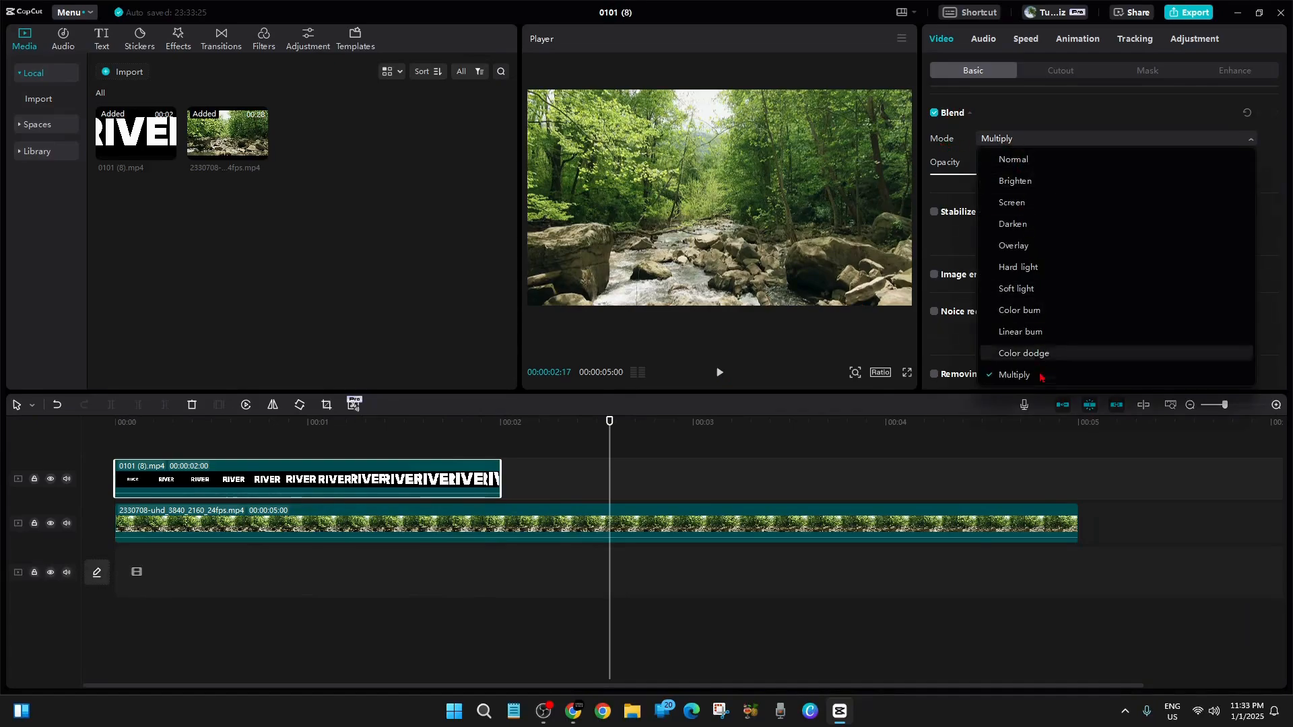
{"action": "left_click", "coordinate": [1010, 377]}
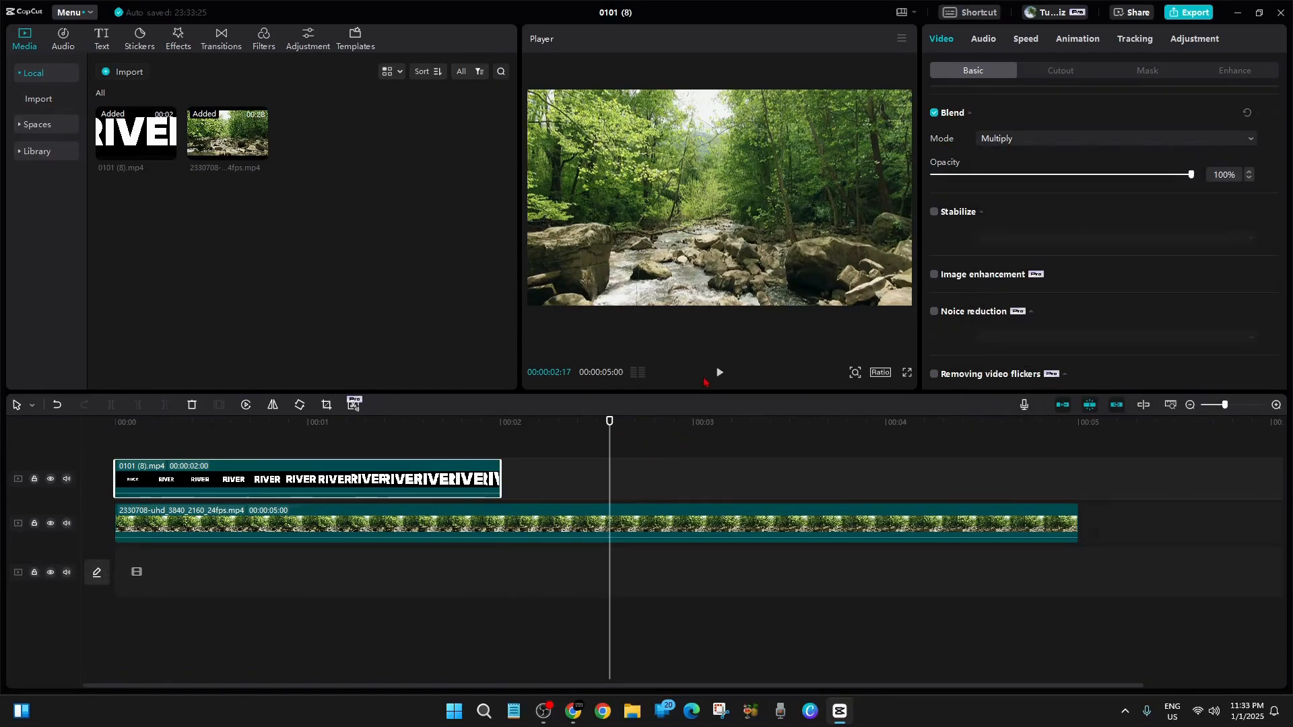
{"action": "left_click_drag", "start_coordinate": [430, 427], "coordinate": [110, 429]}
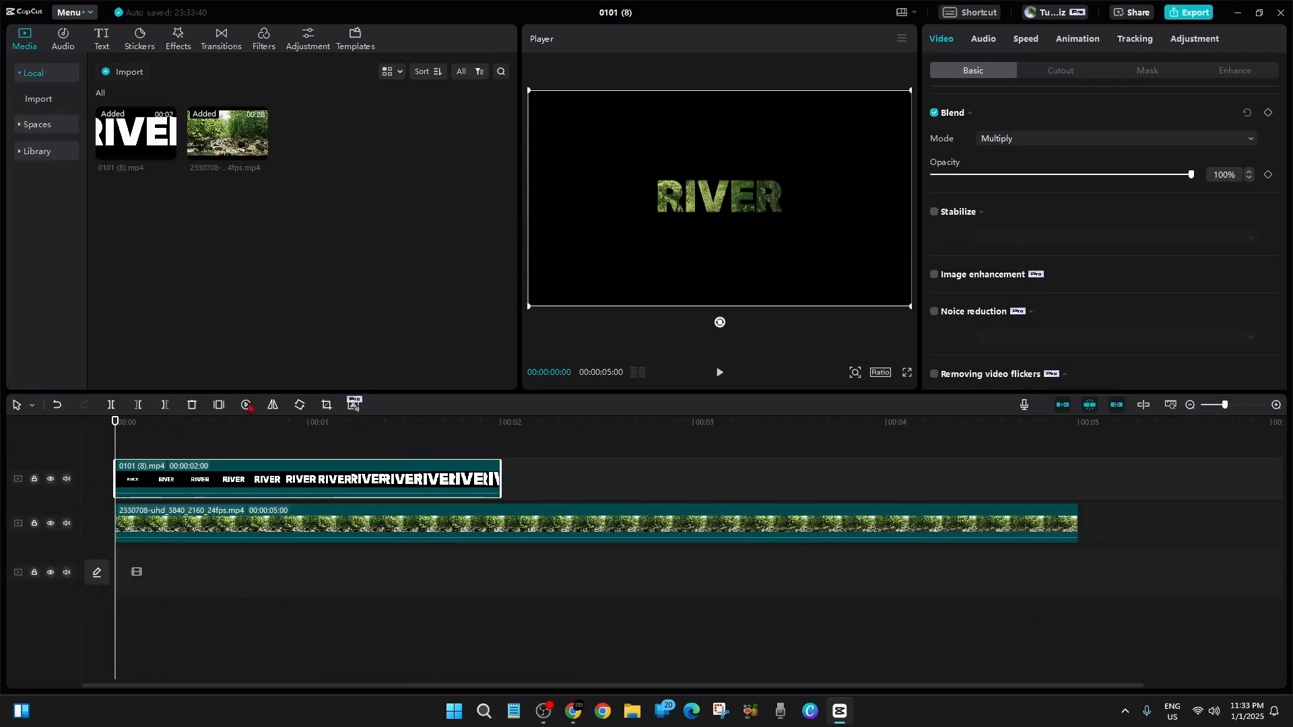
Step: Import the audio file Shake - Anno Domini Beats (1) from Downloads and place it at the start of the timeline below the video tracks
{"action": "left_click", "coordinate": [136, 79]}
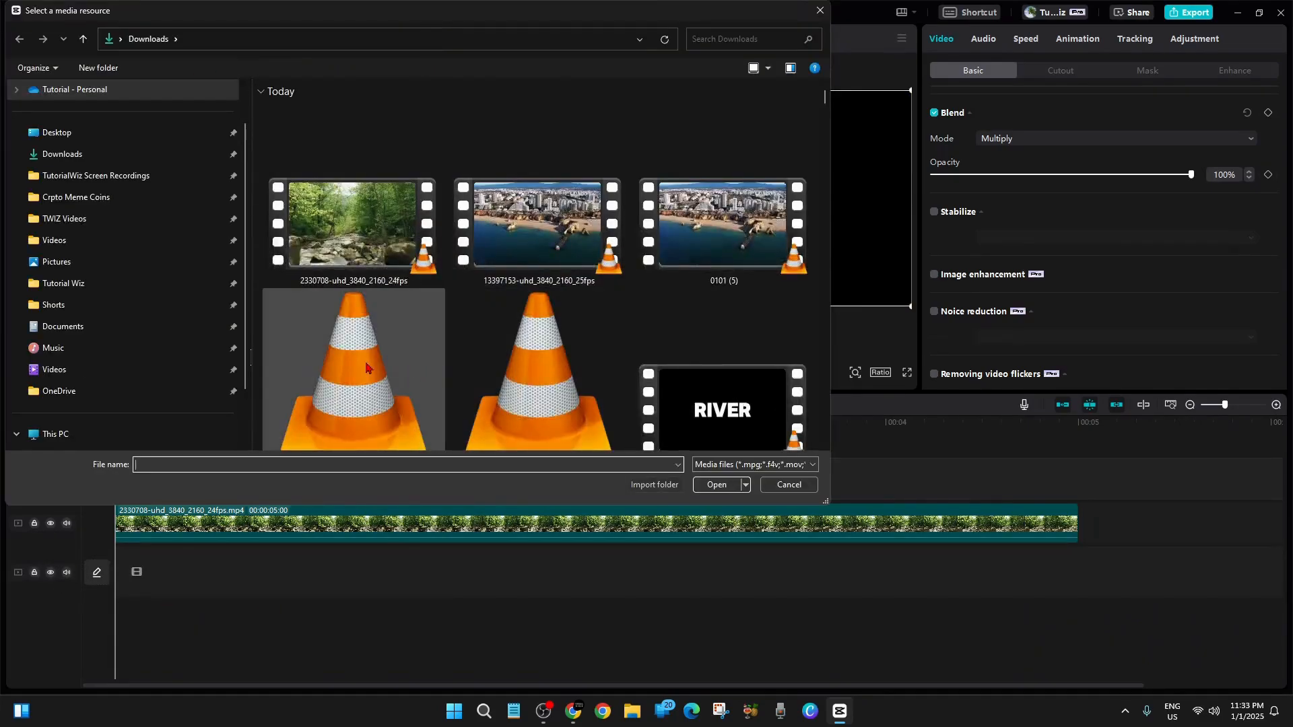
{"action": "scroll", "coordinate": [367, 366], "scroll_direction": "down", "scroll_amount": 1}
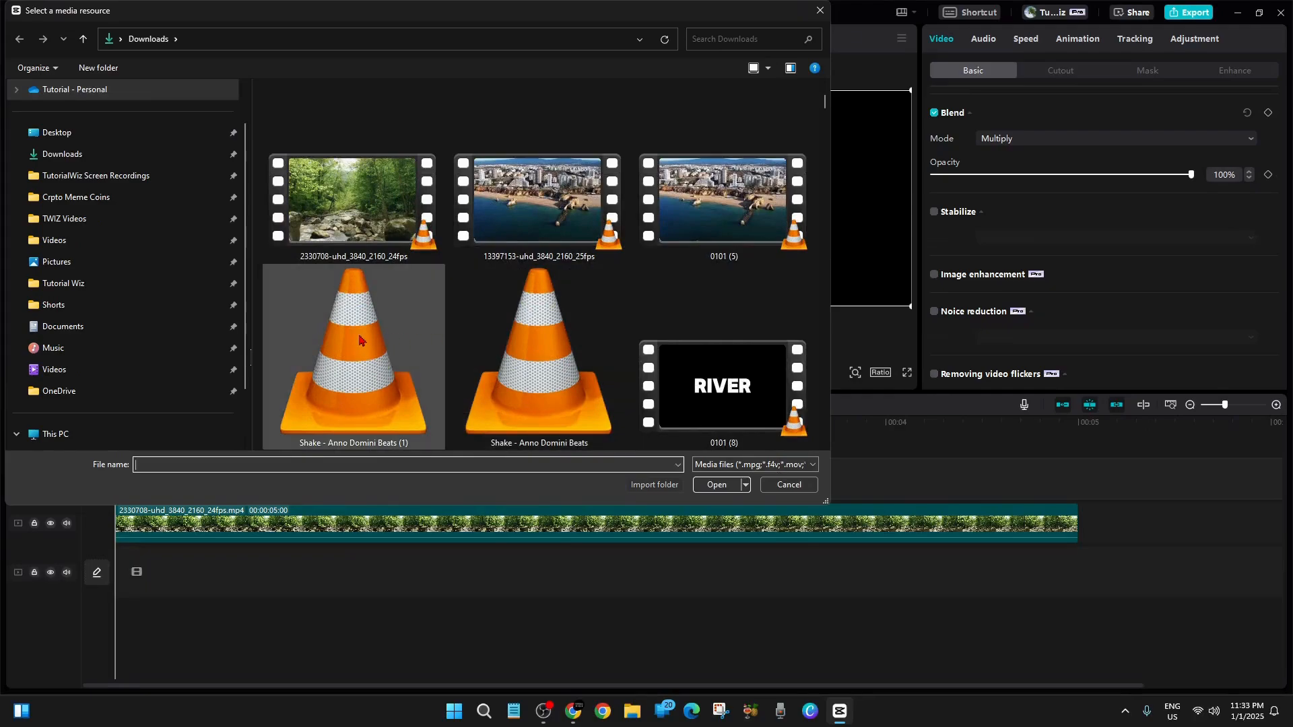
{"action": "double_click", "coordinate": [359, 339]}
{"action": "left_click_drag", "start_coordinate": [340, 145], "coordinate": [111, 581]}
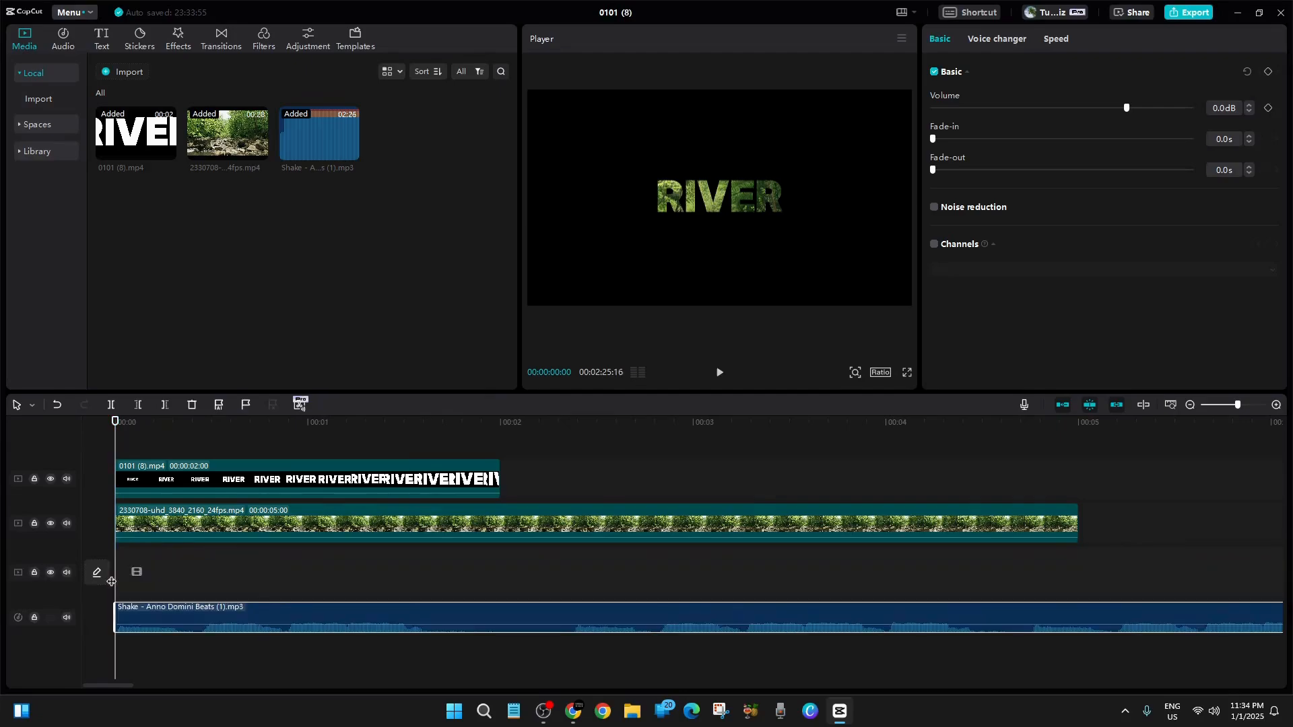
Step: Split the music track at 5 seconds, where the river footage ends, and delete the part after the cut
{"action": "left_click", "coordinate": [719, 374]}
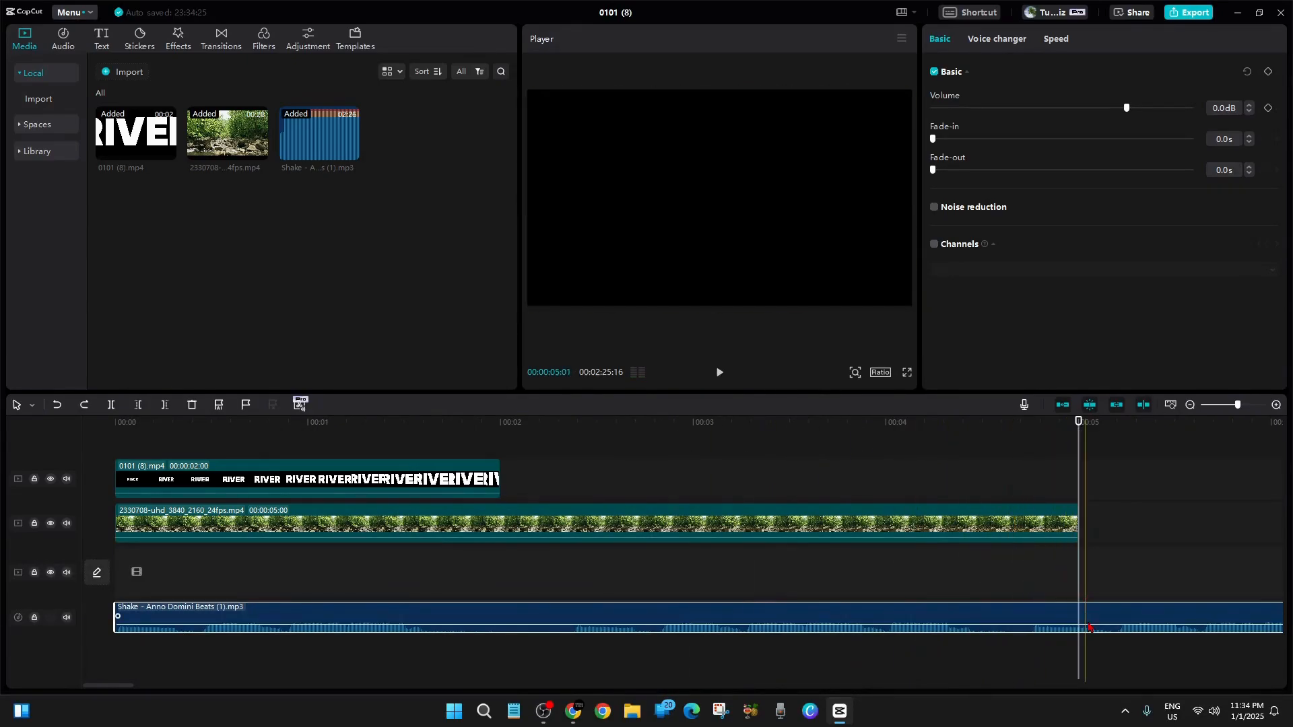
{"action": "key", "text": "ctrl+b"}
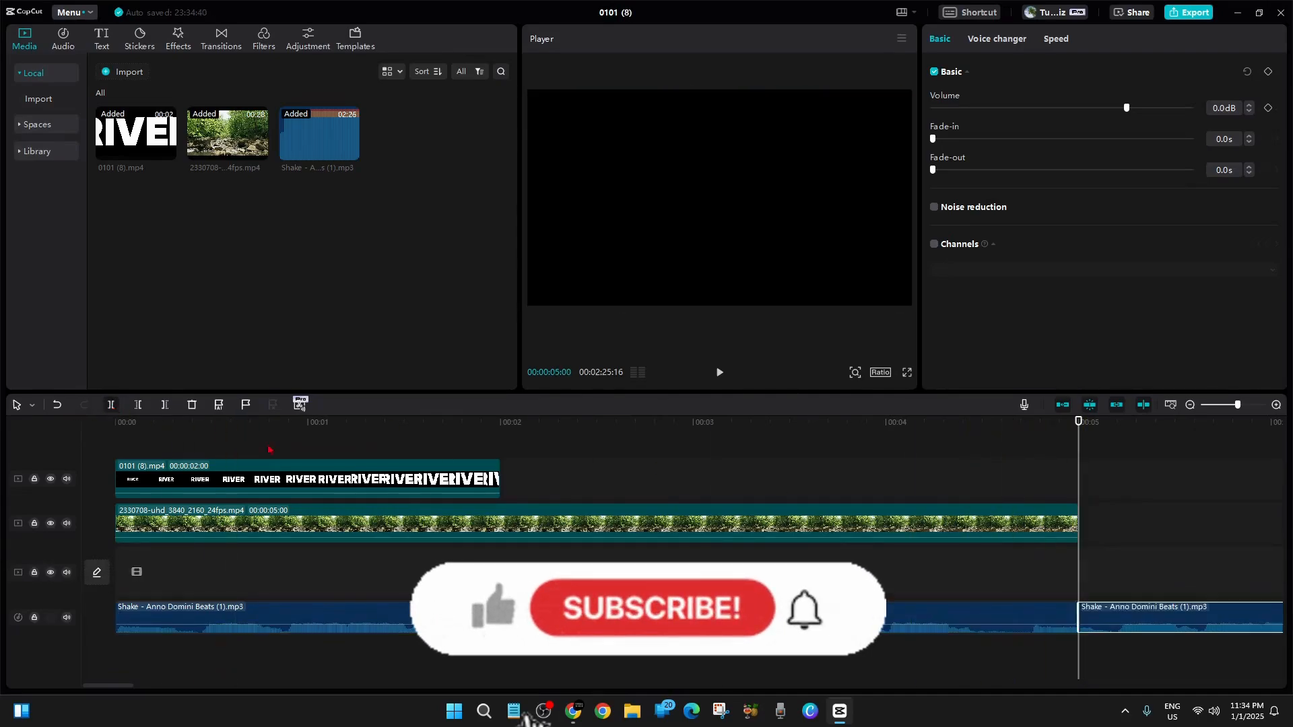
{"action": "right_click", "coordinate": [1146, 617]}
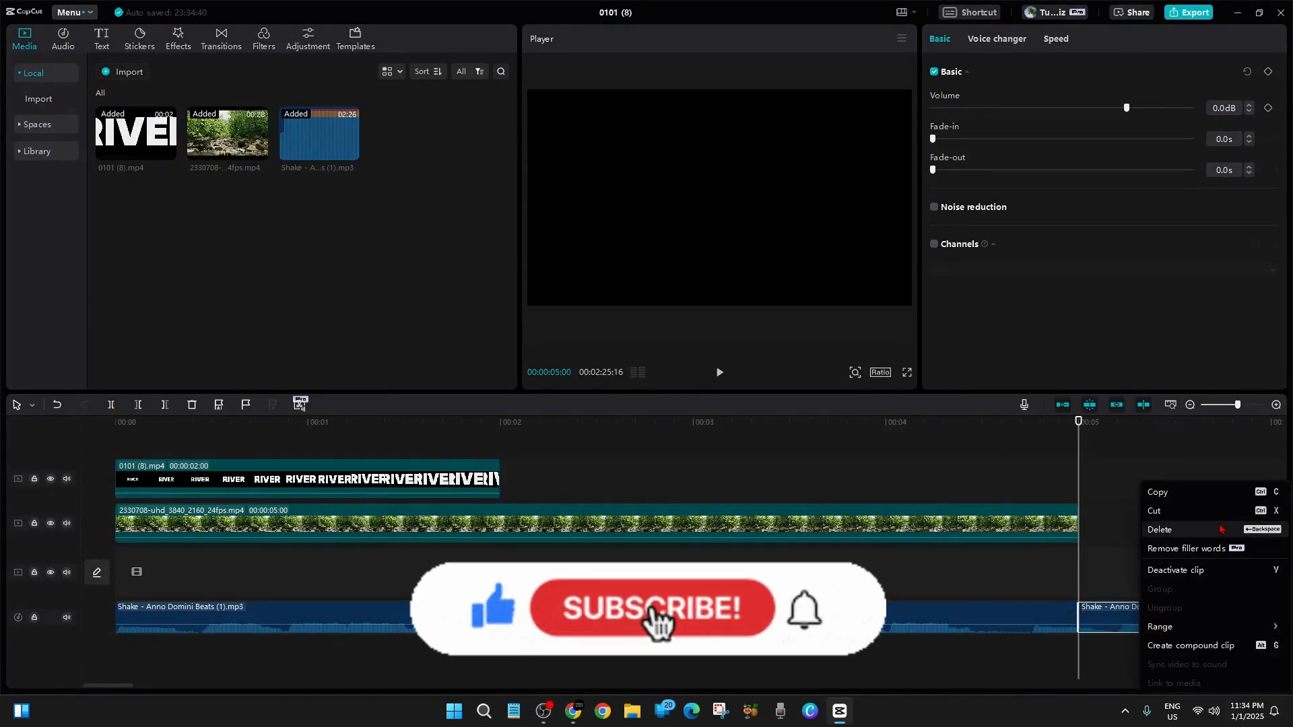
{"action": "left_click", "coordinate": [1159, 529]}
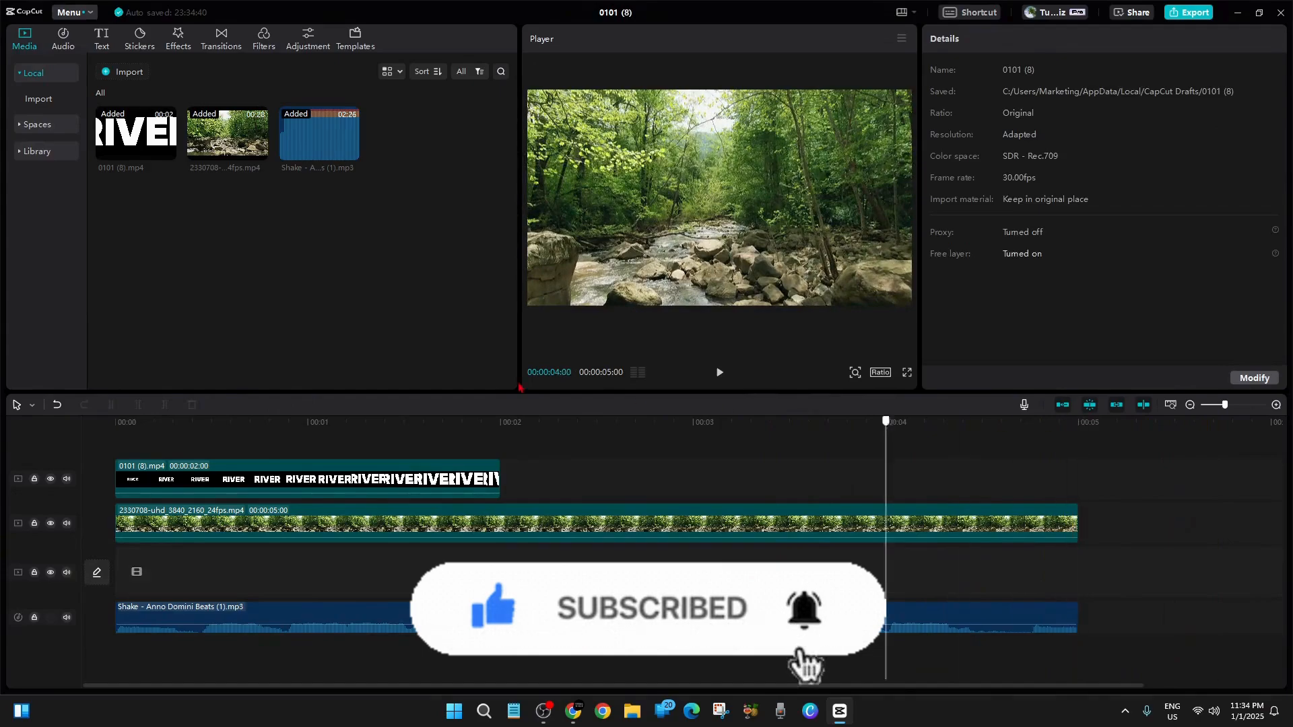